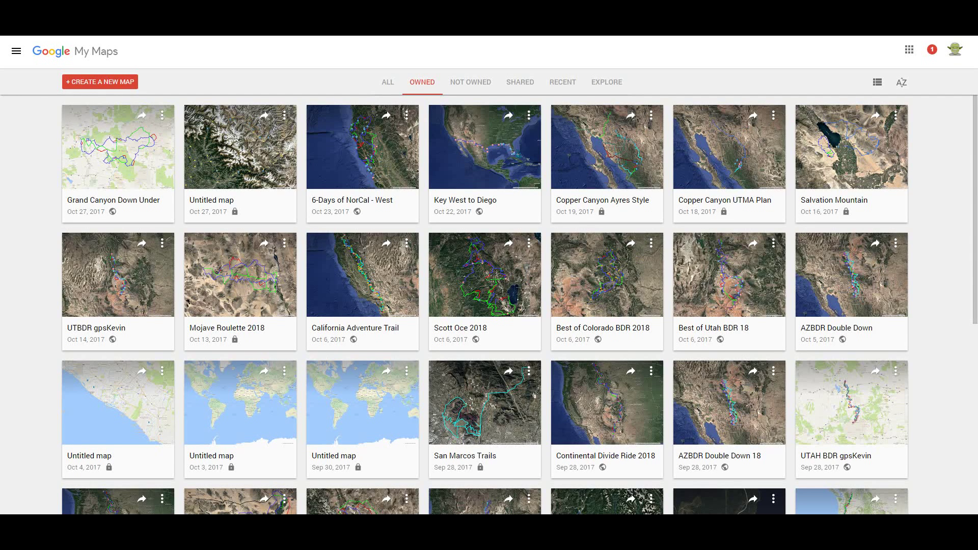
- Create a new map and title it "GCDU Gill"
click(117, 85)
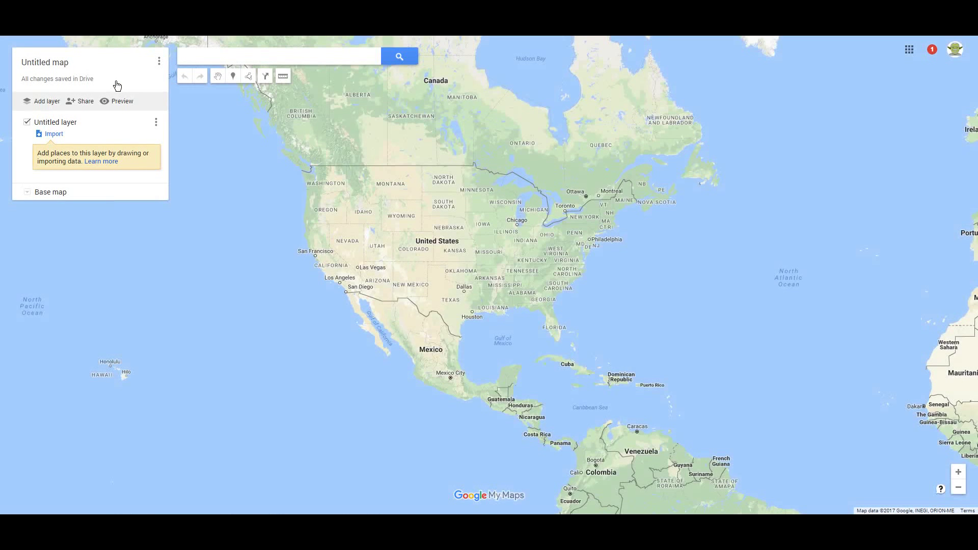
click(38, 65)
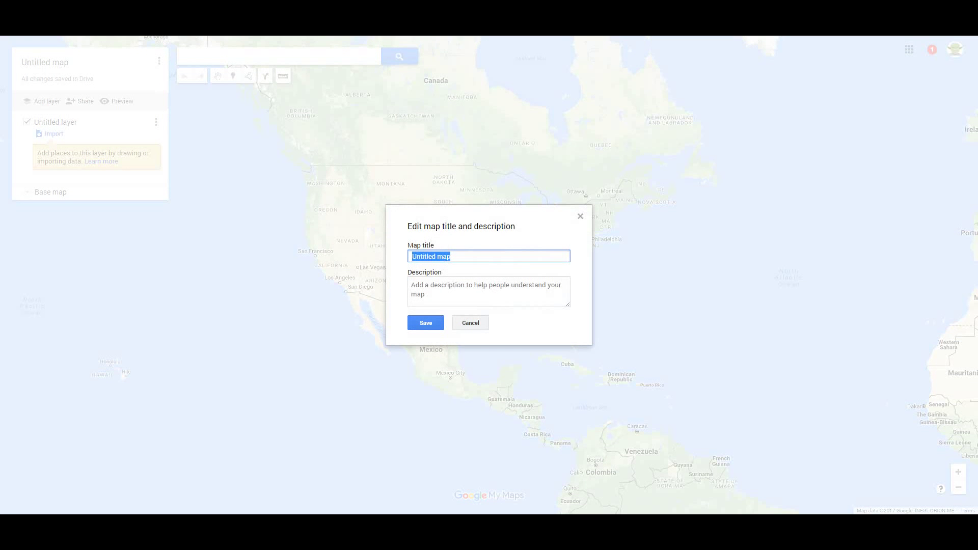
text(G)
click(429, 323)
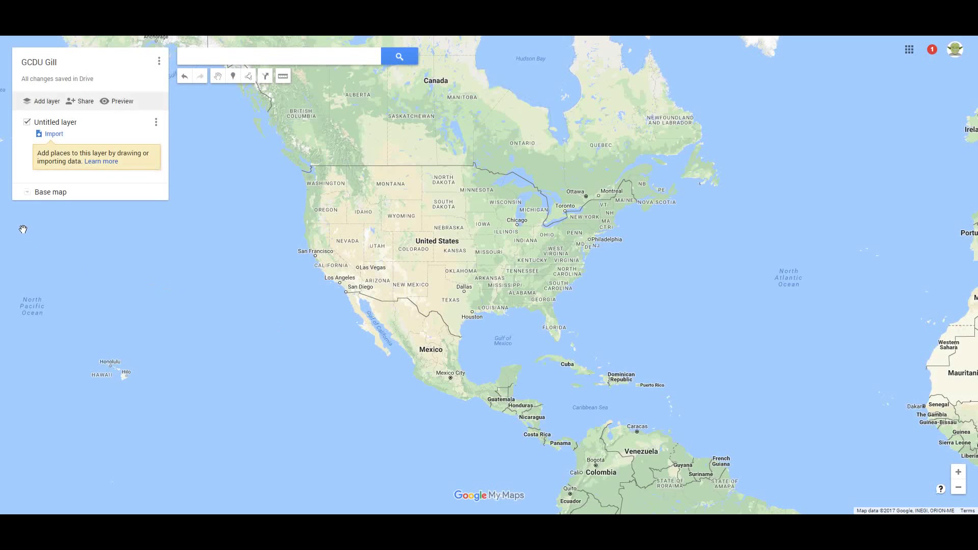
- Import the Paths KMZ file from the computer into the untitled layer
click(56, 135)
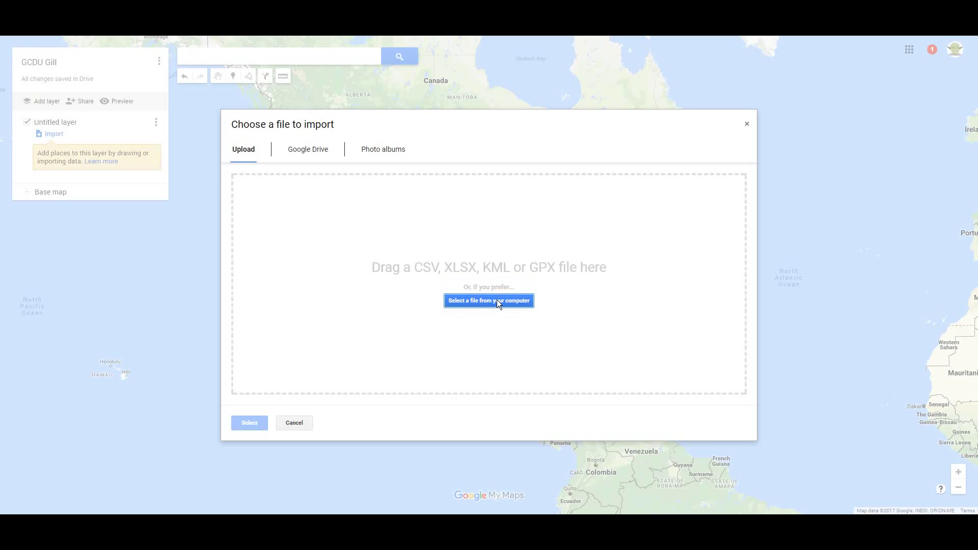
click(497, 303)
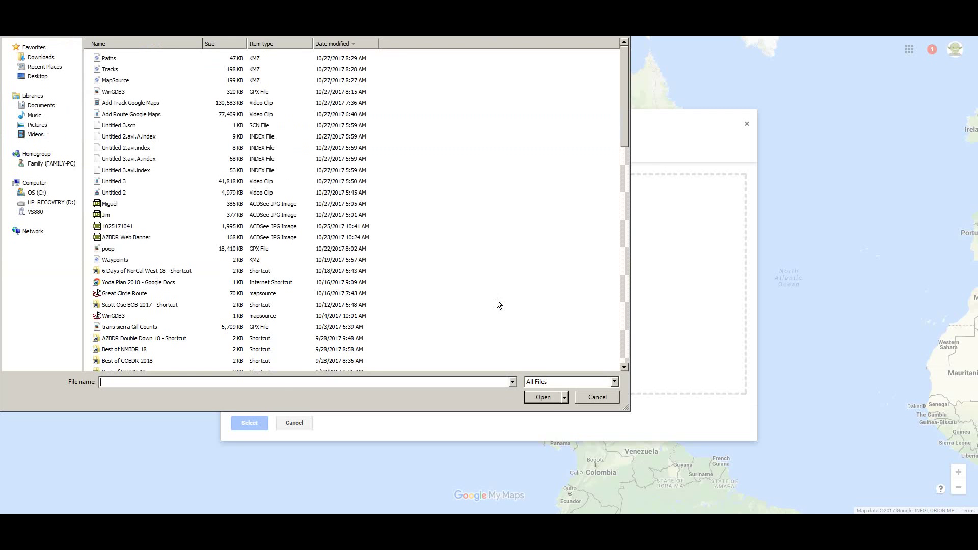
click(112, 59)
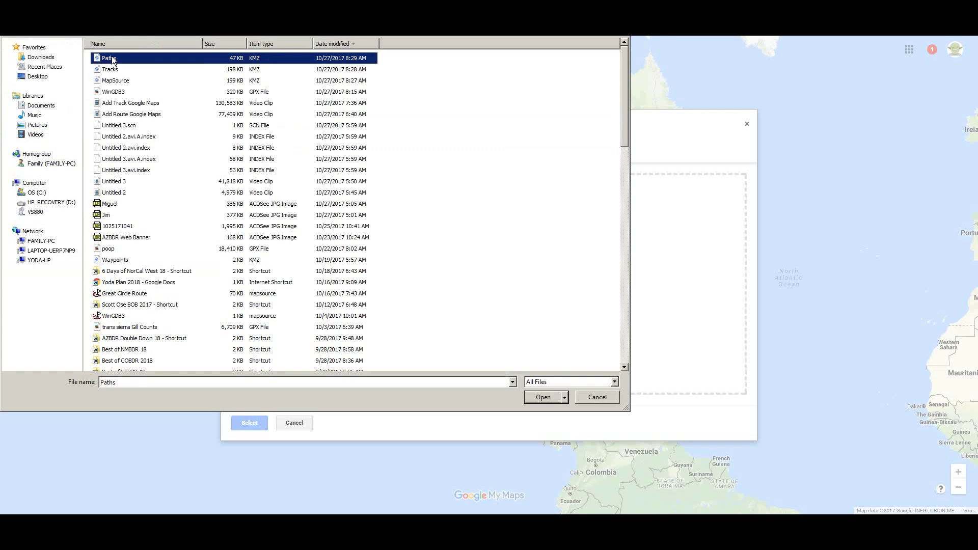
double_click(113, 59)
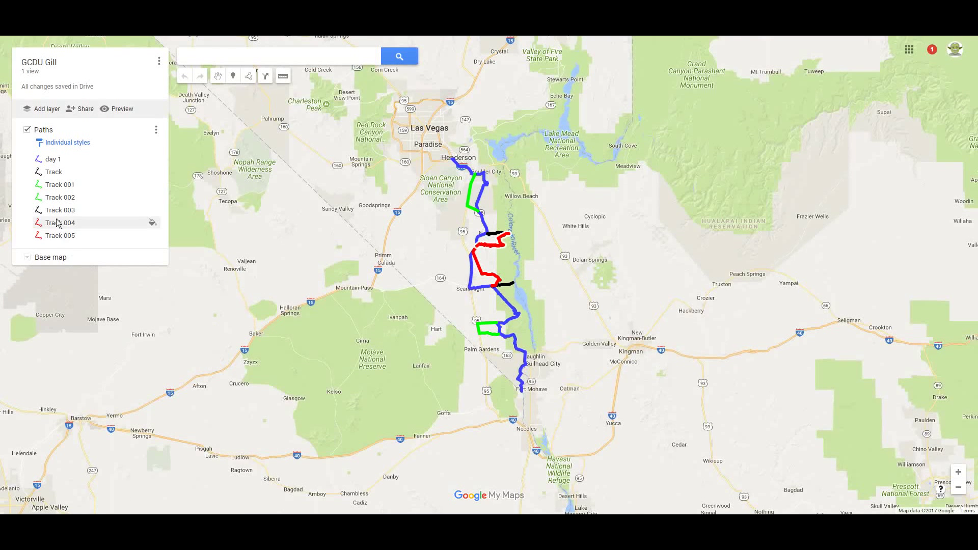
- Rename the imported Paths layer as "Day1"
click(46, 131)
text(Day1)
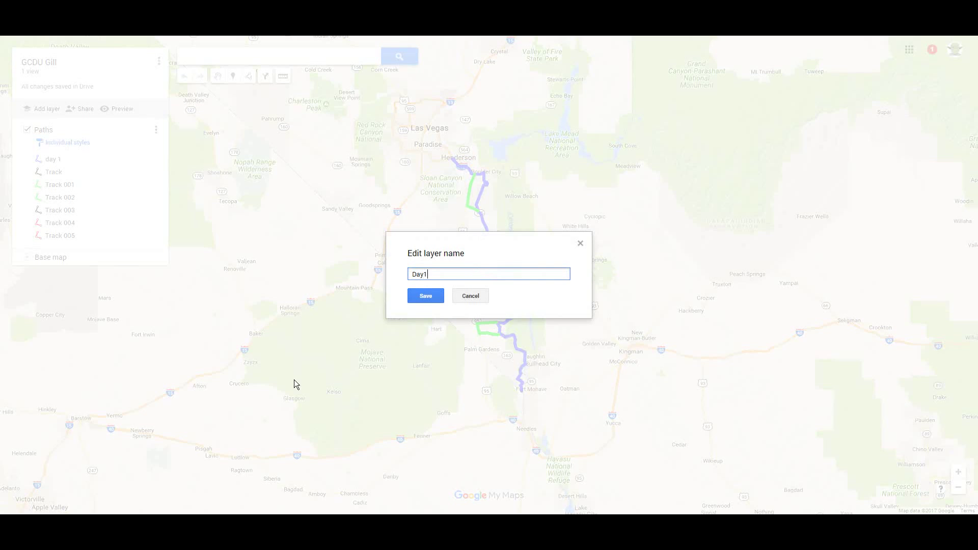
click(439, 296)
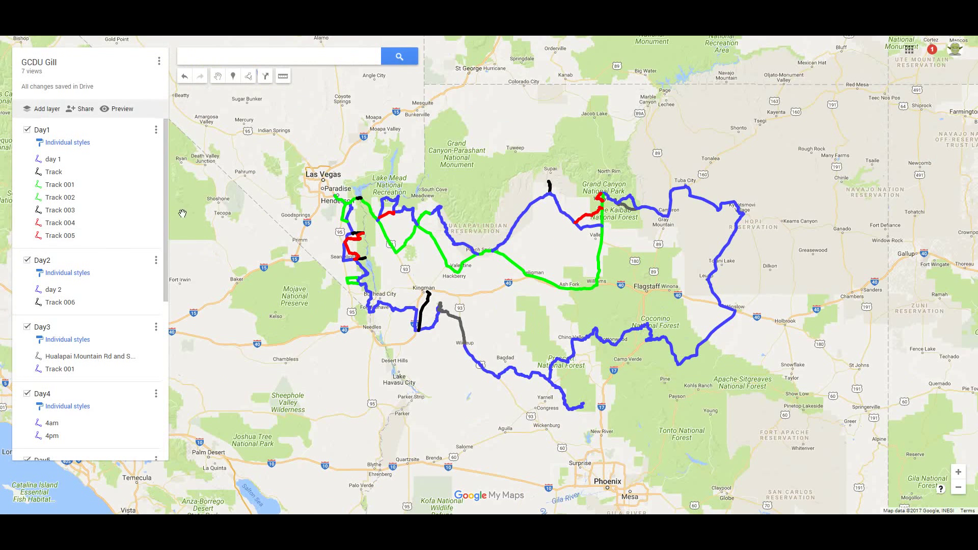
- Hide the layers Day2 through Day7 so that only the Day1 tracks are shown on the map
mouse_move(167, 222)
mouse_down()
mouse_move(155, 410)
mouse_move(164, 217)
mouse_up()
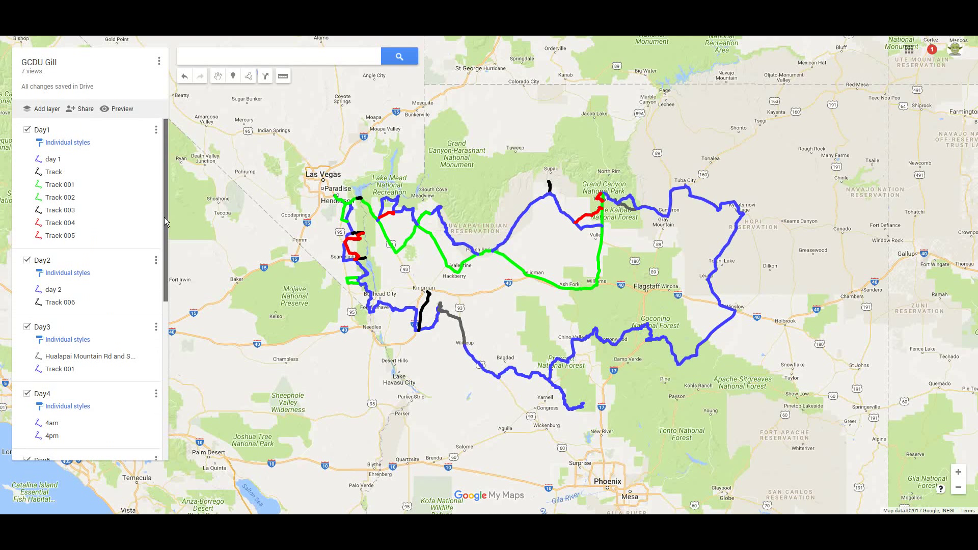
drag(167, 220, 166, 231)
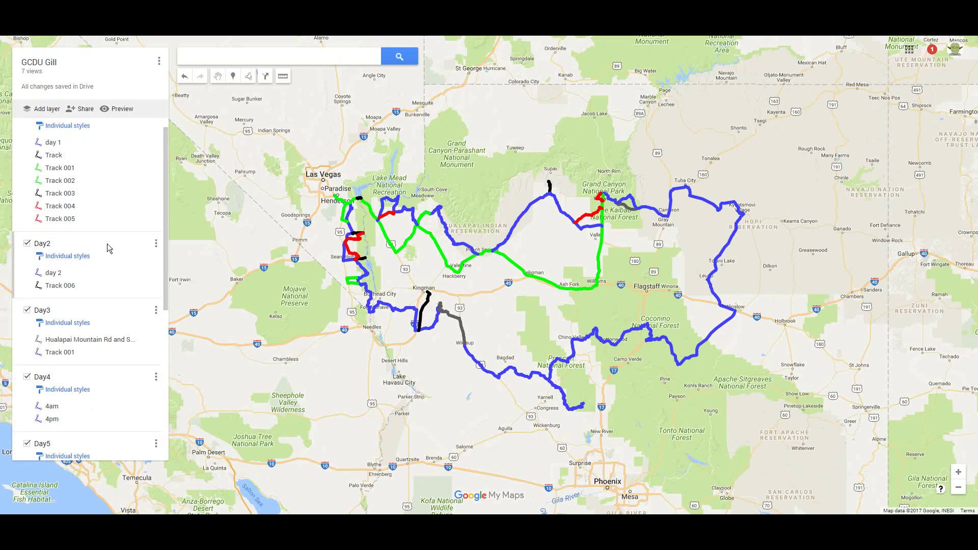
click(24, 246)
click(27, 267)
click(27, 291)
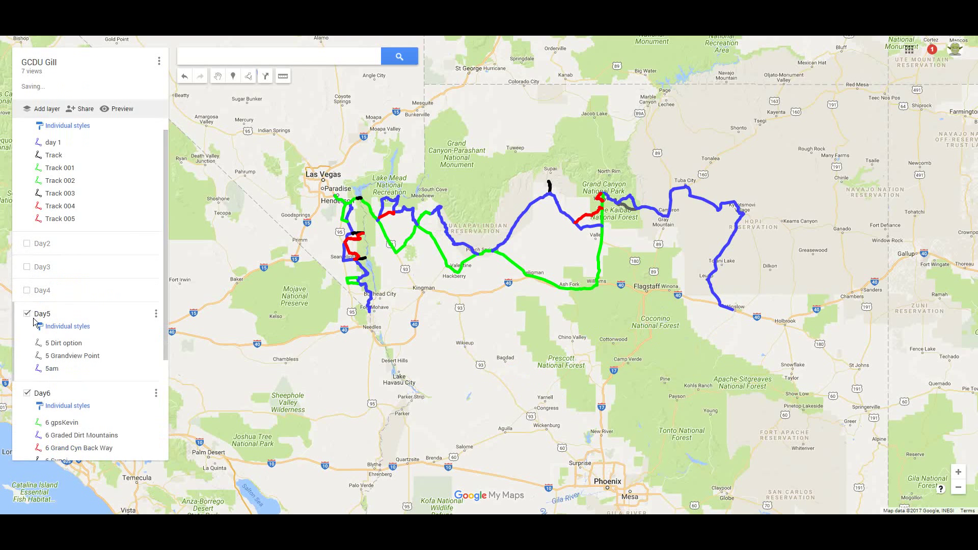
click(27, 314)
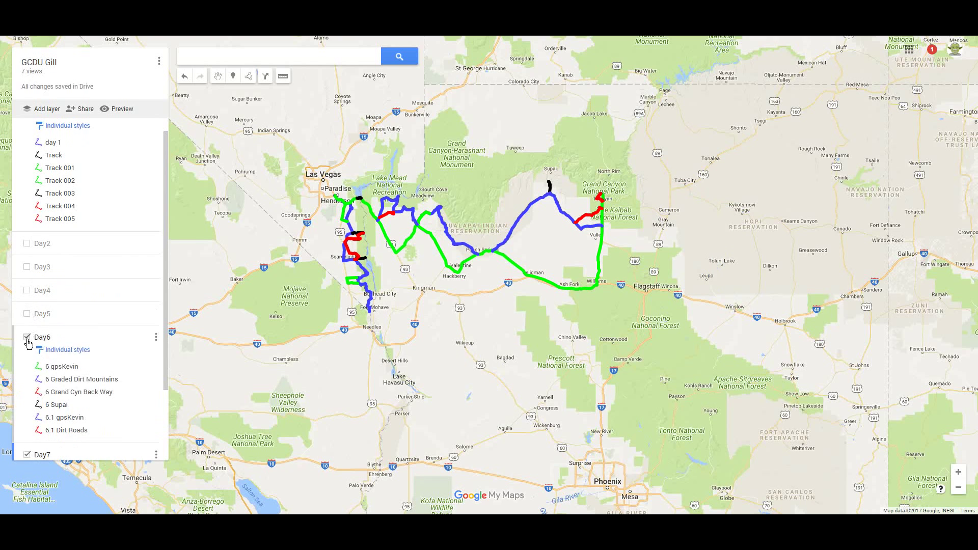
click(27, 339)
click(27, 364)
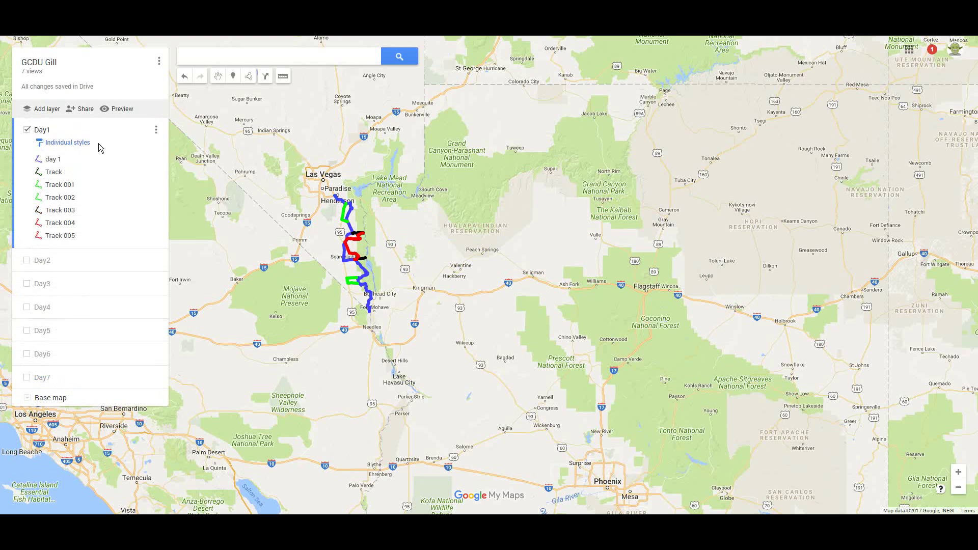
- Add a new layer and import the Waypoints KMZ file from the computer into it
click(55, 111)
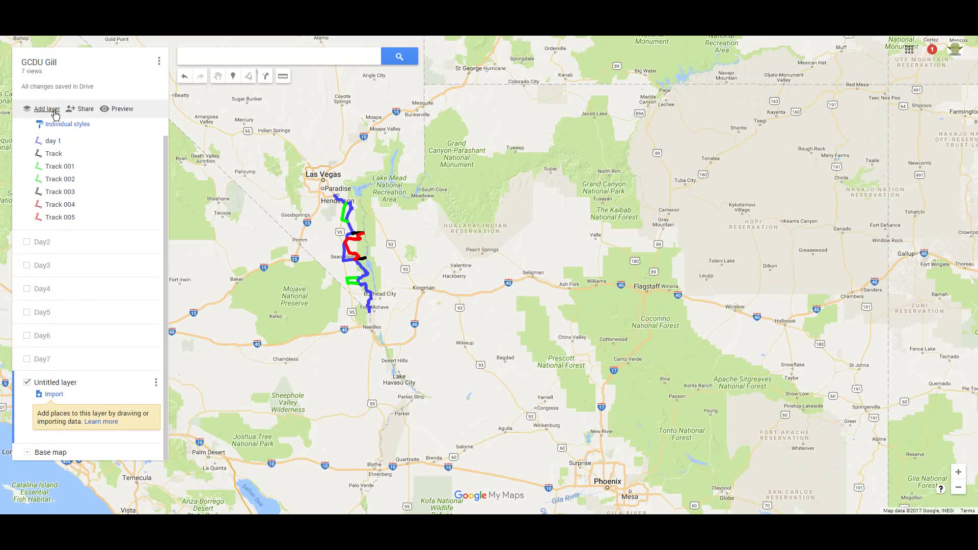
click(53, 394)
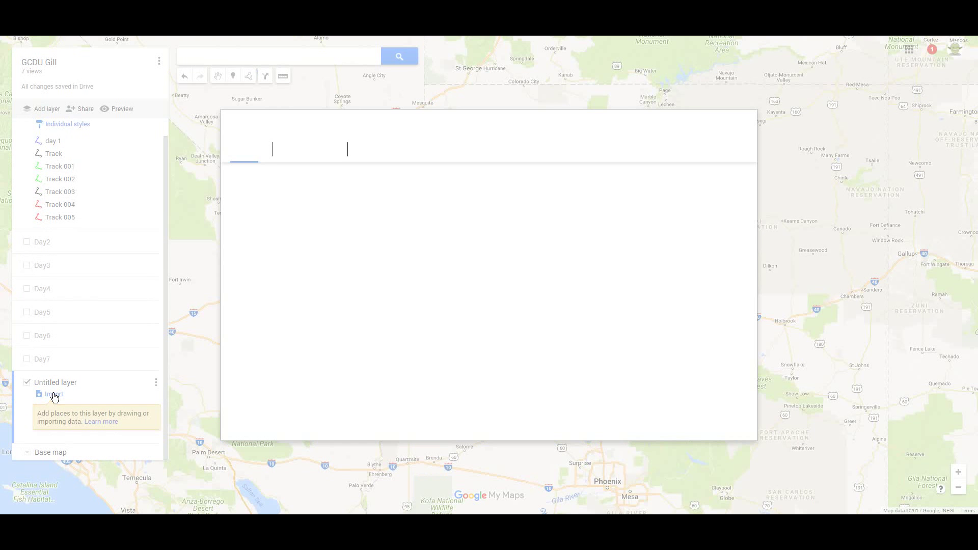
click(484, 301)
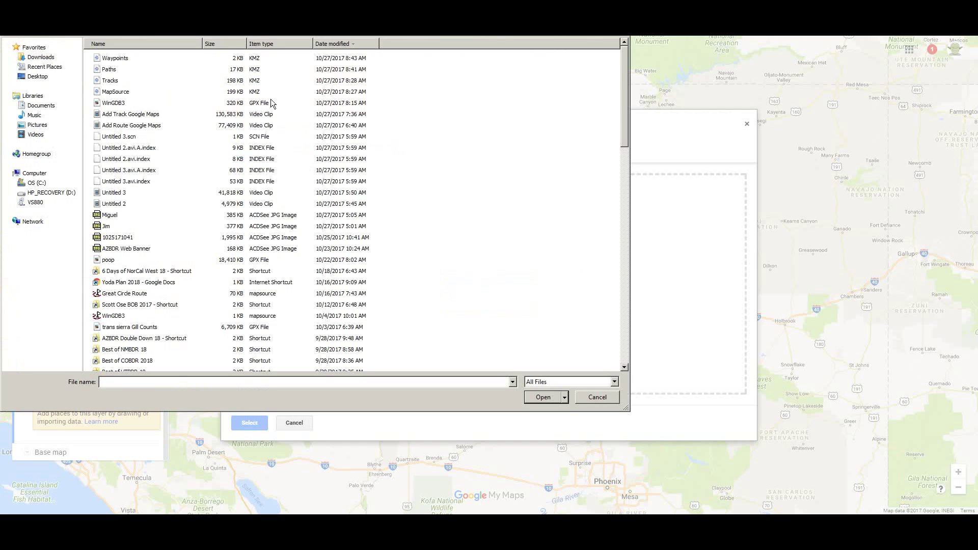
double_click(115, 58)
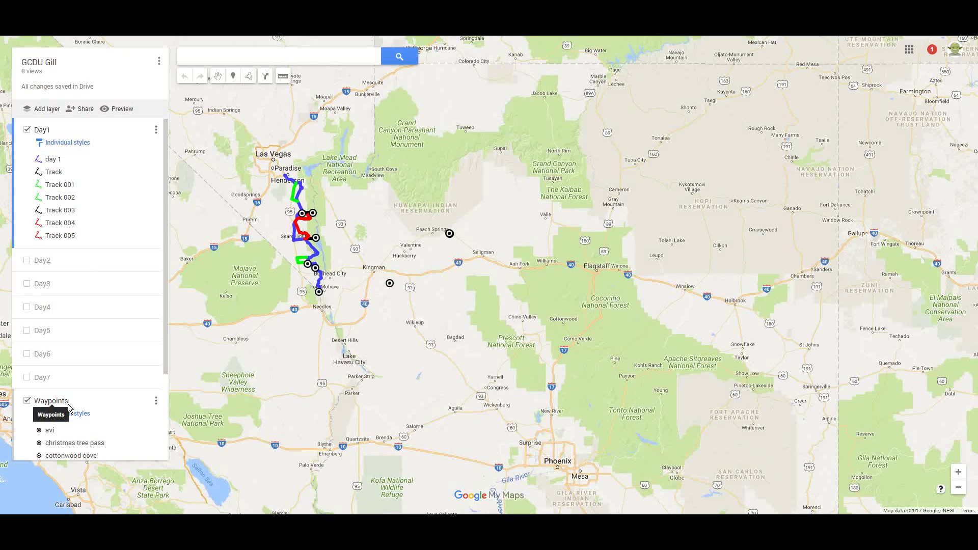
- Locate the "avi" waypoint near Avi Resort & Casino and delete it from the Waypoints layer
drag(276, 292, 307, 350)
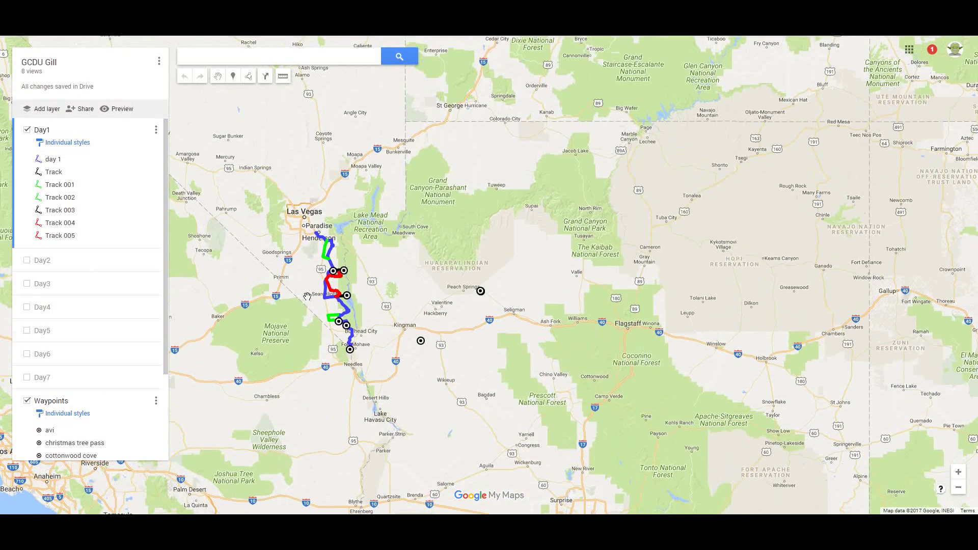
scroll(307, 296, up, 2)
drag(165, 350, 167, 439)
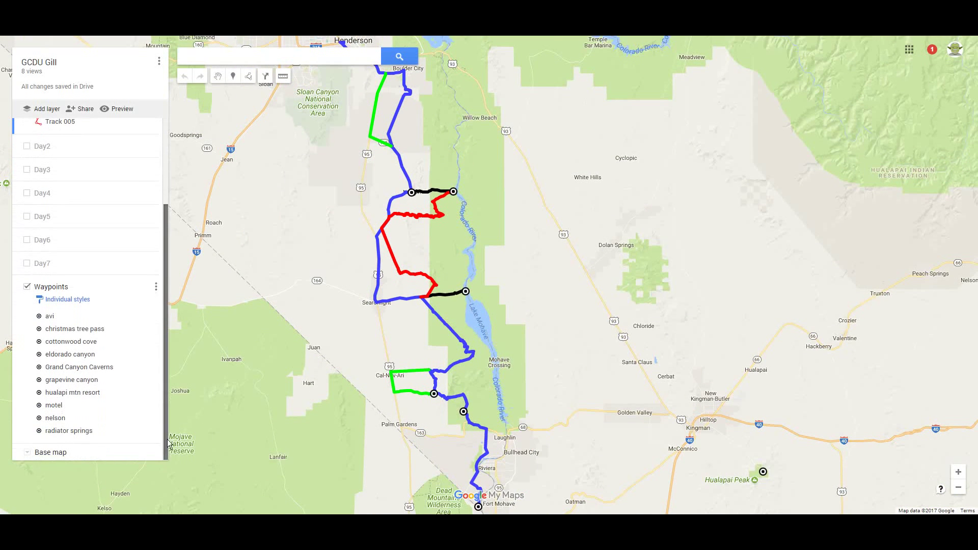
click(50, 320)
drag(517, 369, 456, 240)
scroll(446, 370, up, 3)
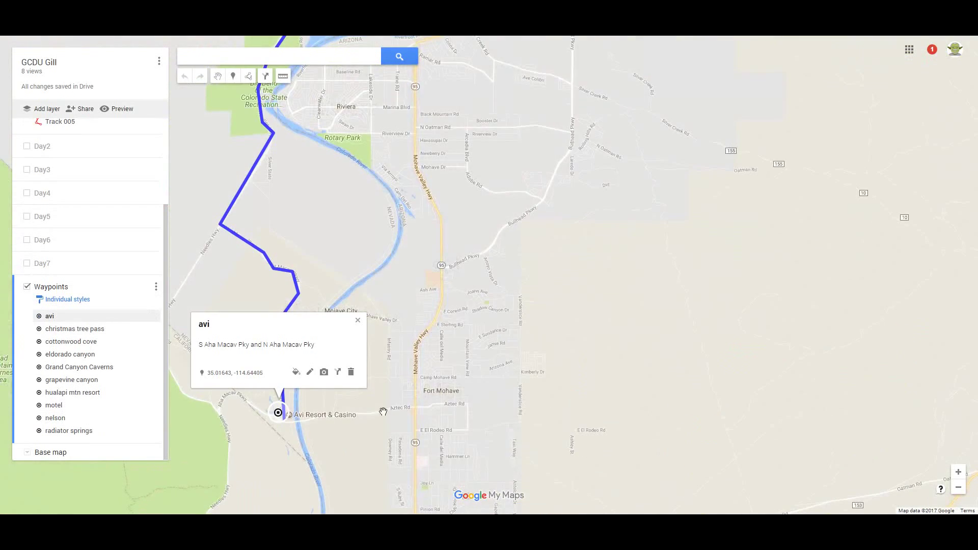
scroll(384, 386, up, 2)
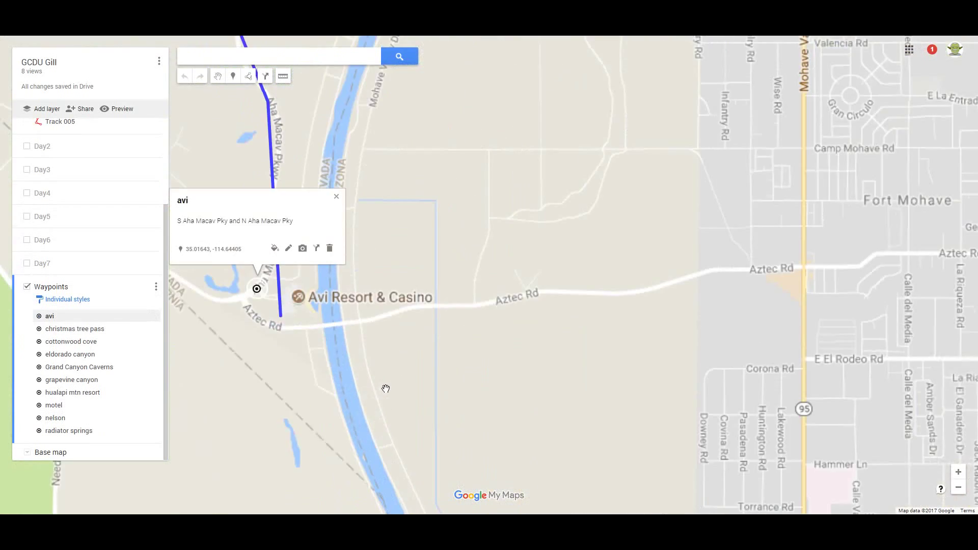
scroll(363, 343, up, 1)
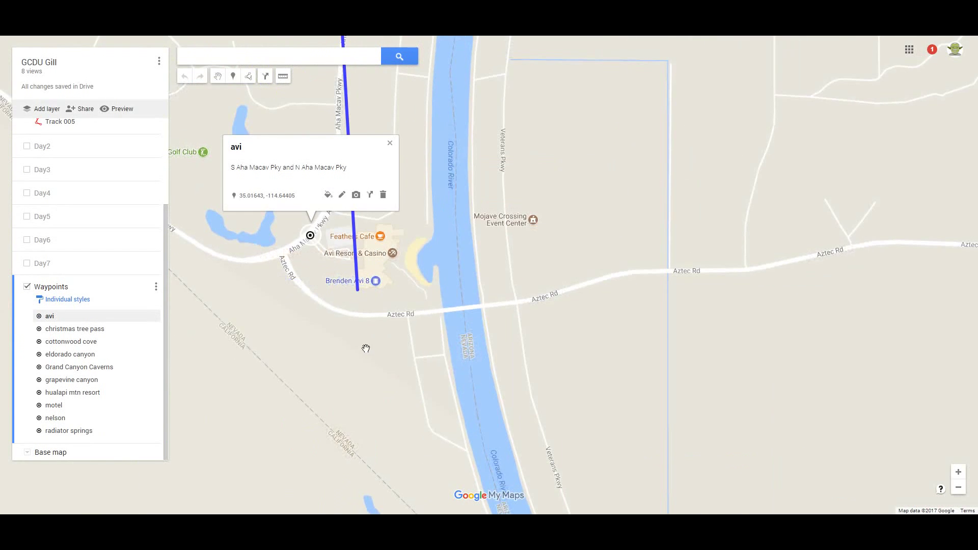
drag(321, 308, 328, 362)
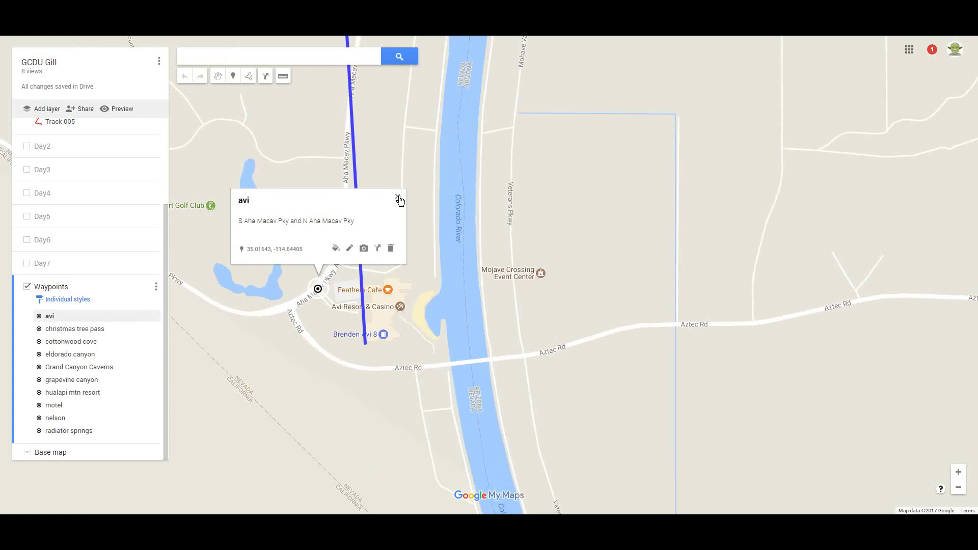
click(391, 249)
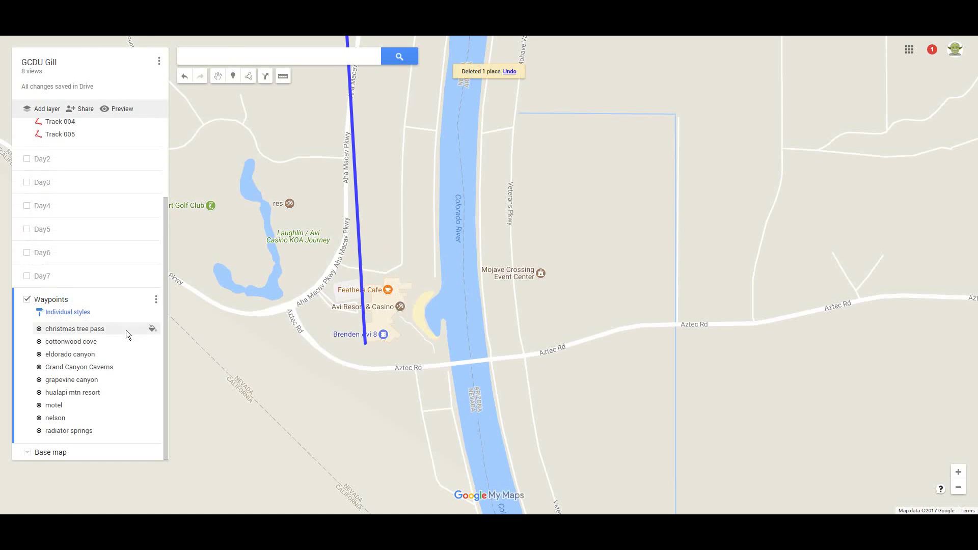
- Add the Avi Resort & Casino place to the Waypoints layer and give its marker a red lodging (bed) icon
click(400, 307)
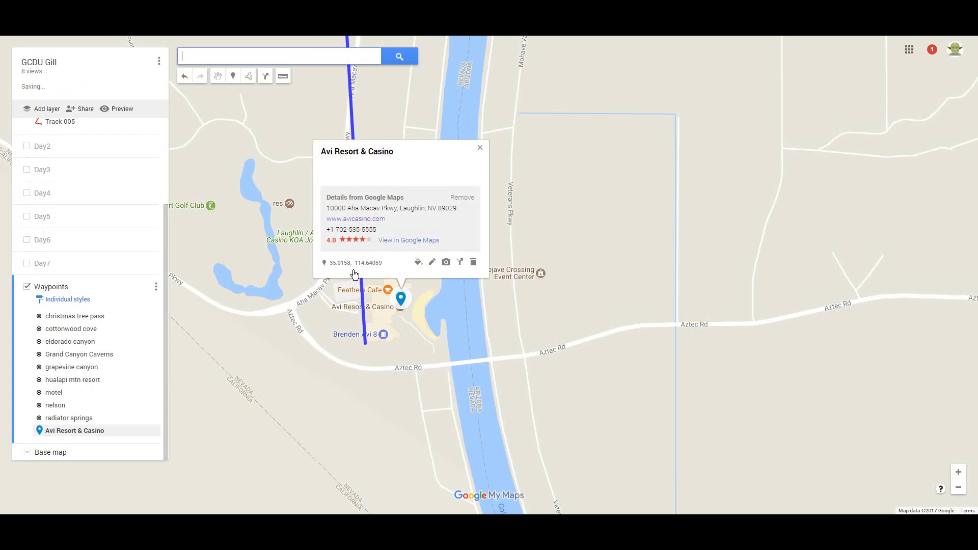
click(418, 264)
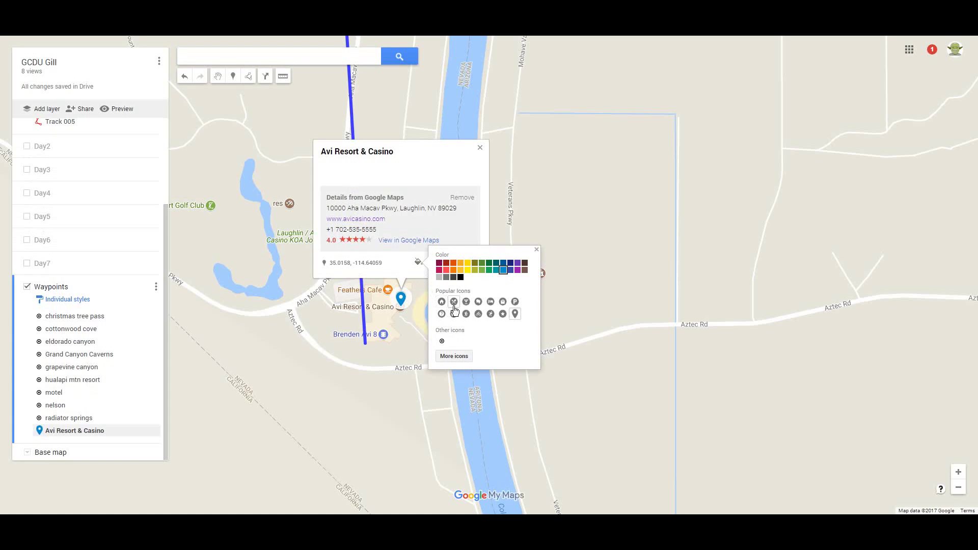
click(491, 303)
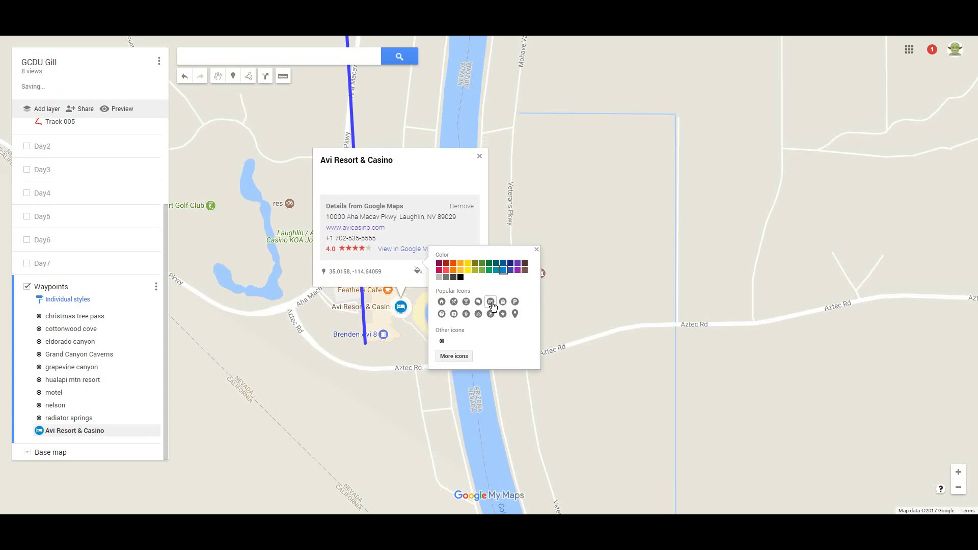
click(445, 275)
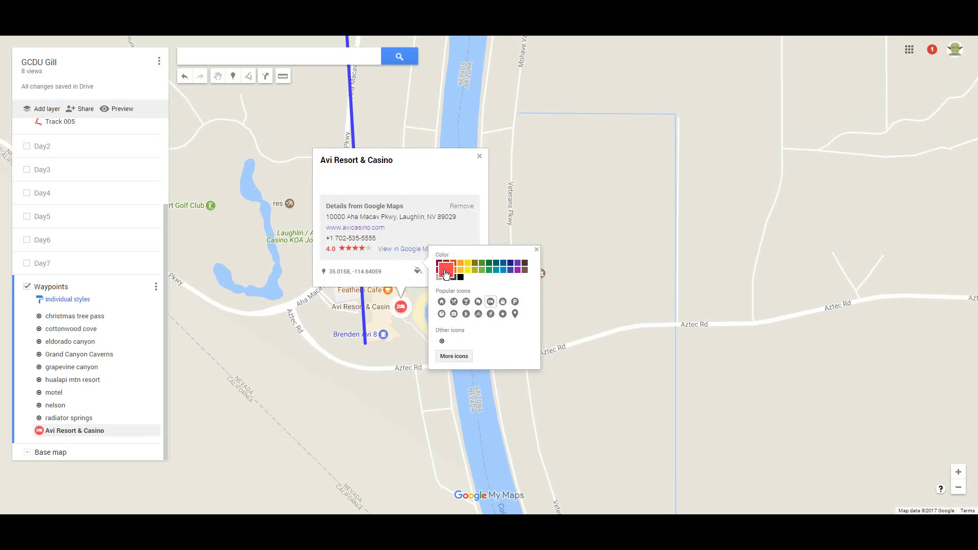
click(536, 250)
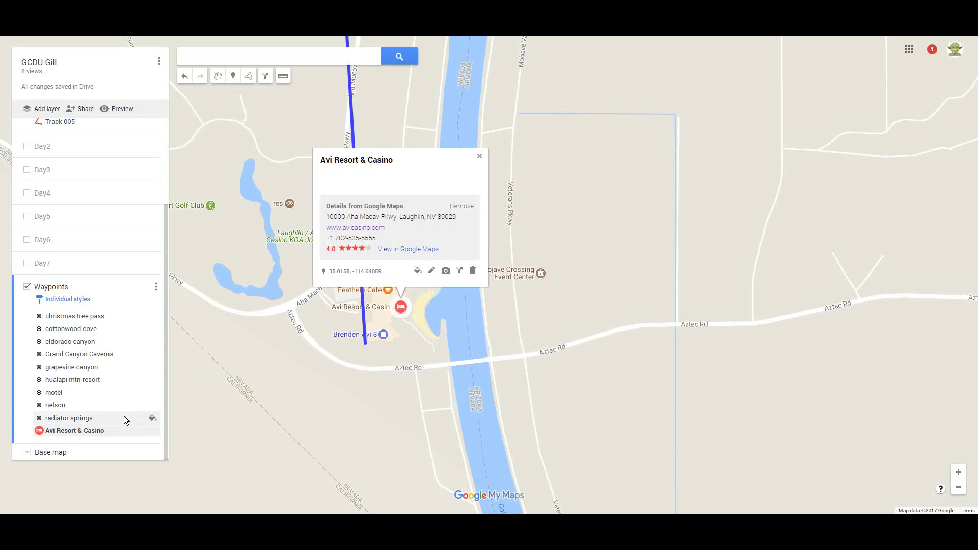
click(480, 156)
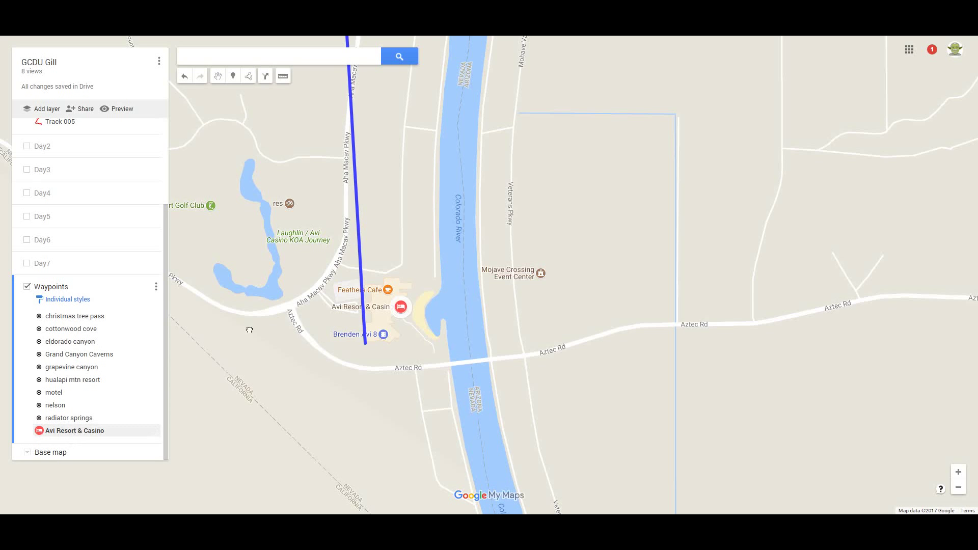
- Move the Waypoints layer above Day1 in the layer order
drag(248, 328, 257, 395)
scroll(255, 392, down, 2)
scroll(255, 392, down, 1)
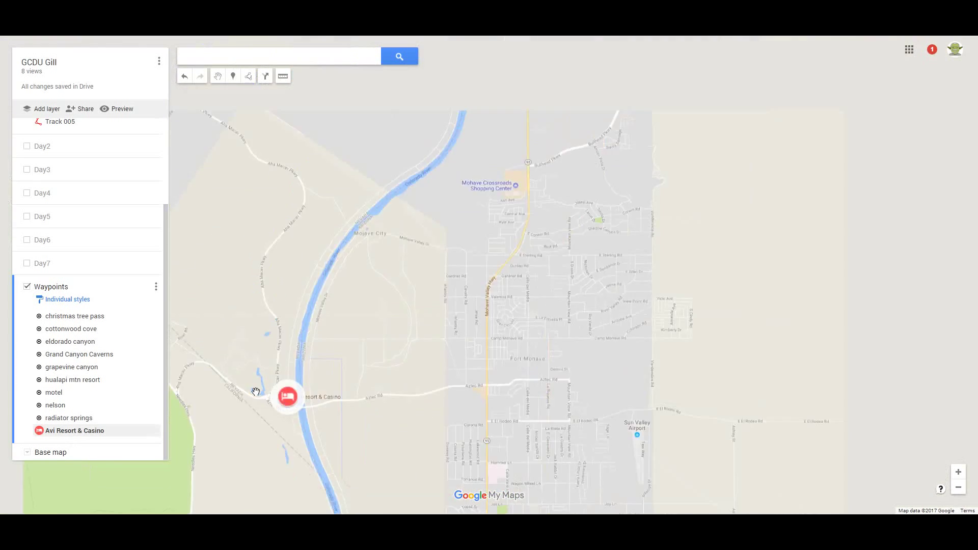
scroll(257, 392, down, 1)
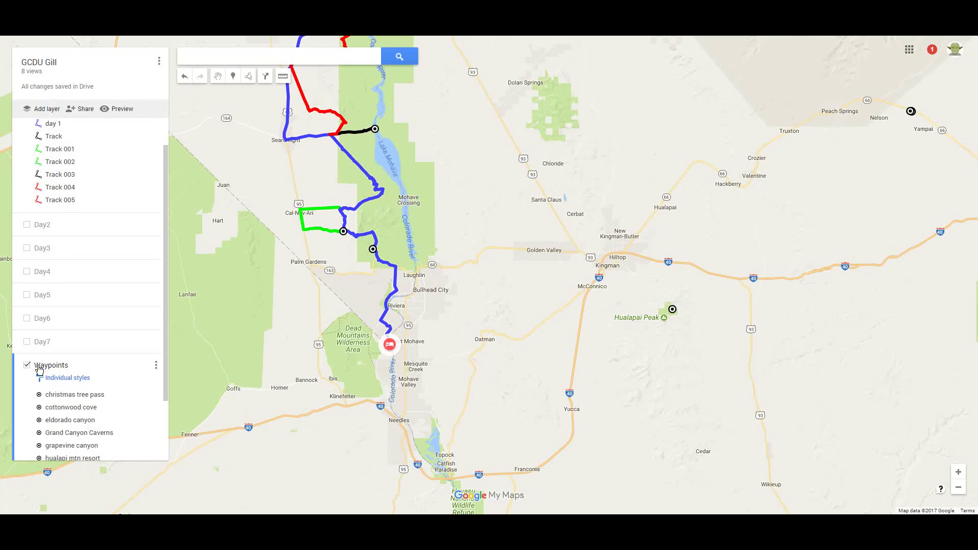
drag(38, 368, 57, 133)
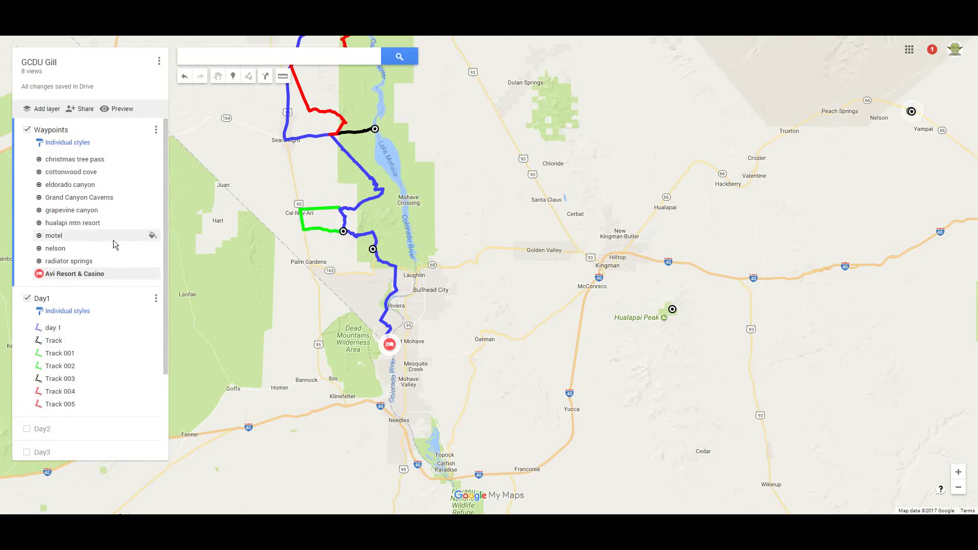
scroll(92, 319, down, 3)
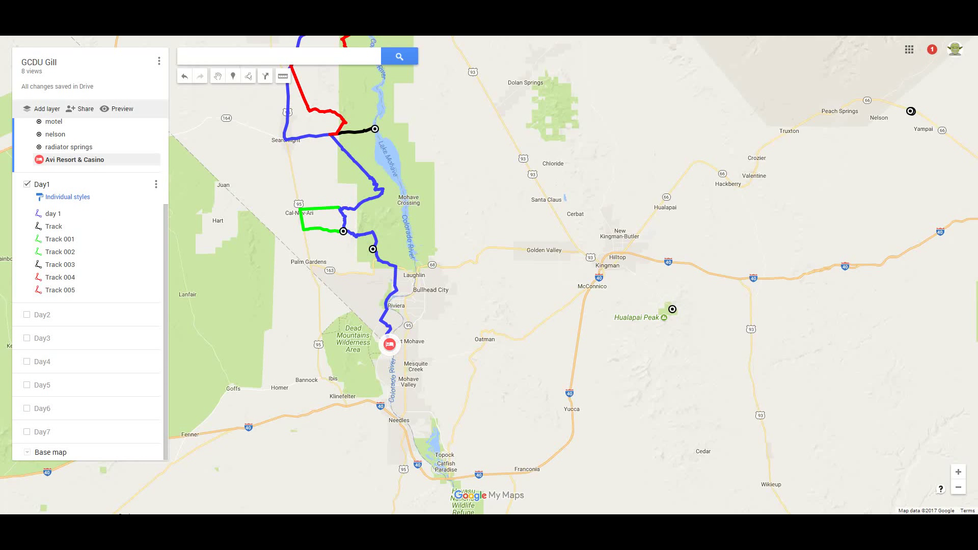
- Switch the base map to satellite imagery
scroll(321, 460, down, 1)
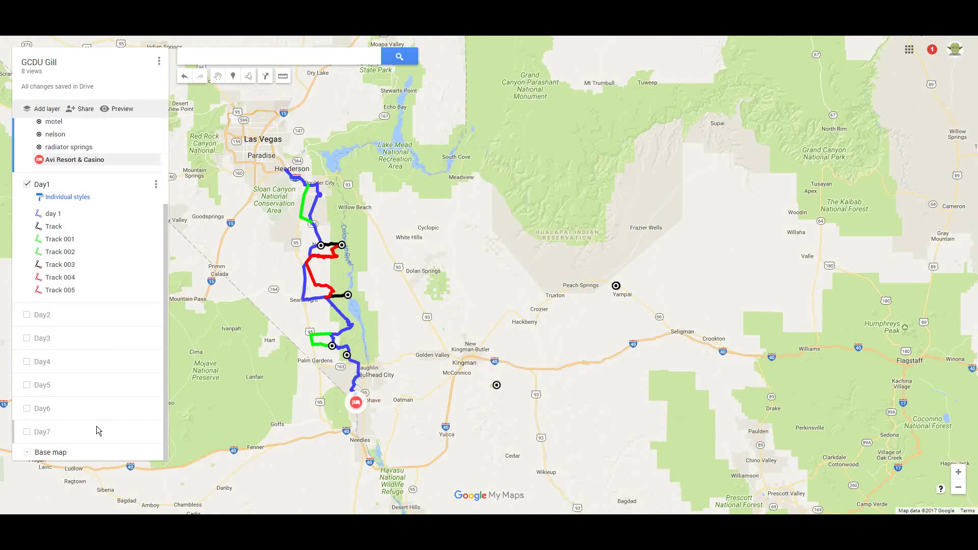
click(28, 452)
click(92, 349)
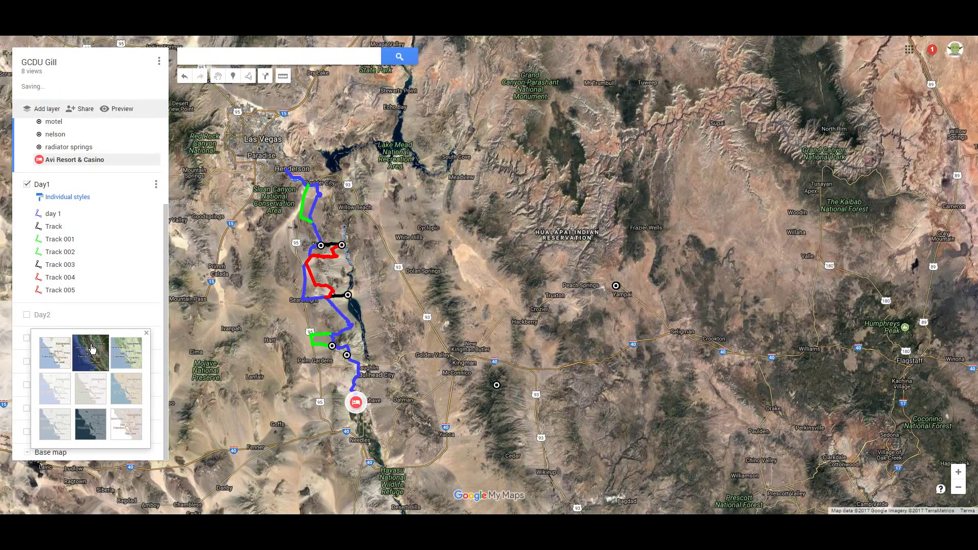
- Examine the "grapevine canyon" waypoint up close beside the blue day 1 track and view its details
drag(352, 359, 363, 367)
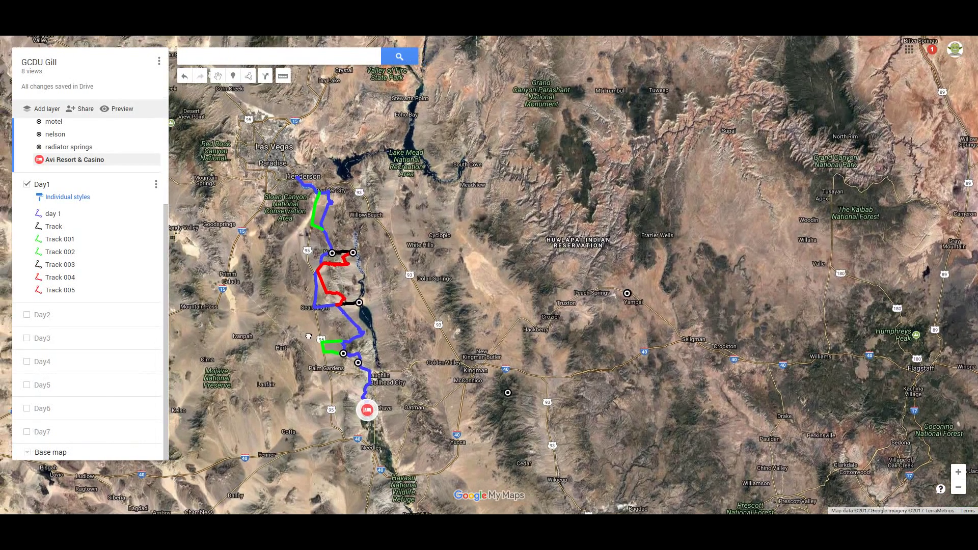
scroll(363, 367, up, 4)
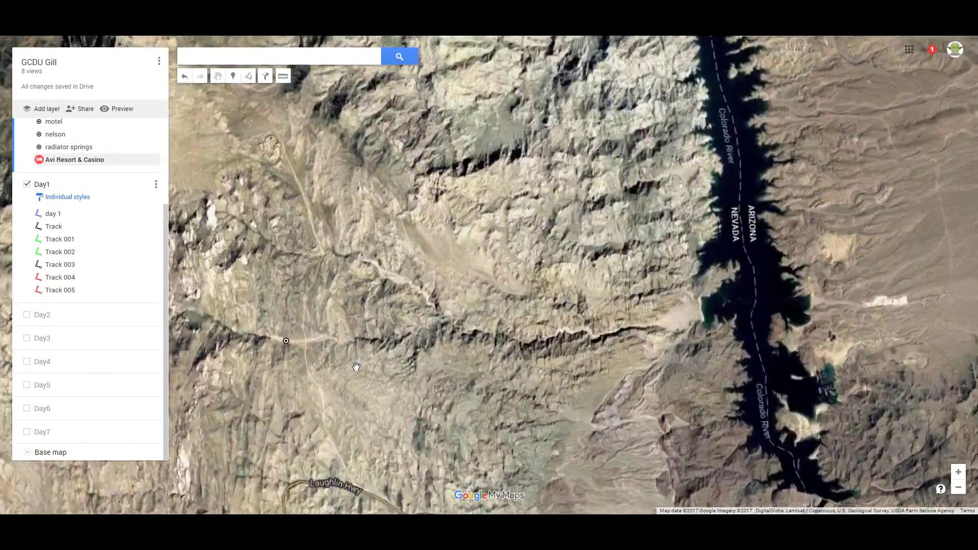
scroll(356, 367, up, 1)
drag(293, 346, 489, 348)
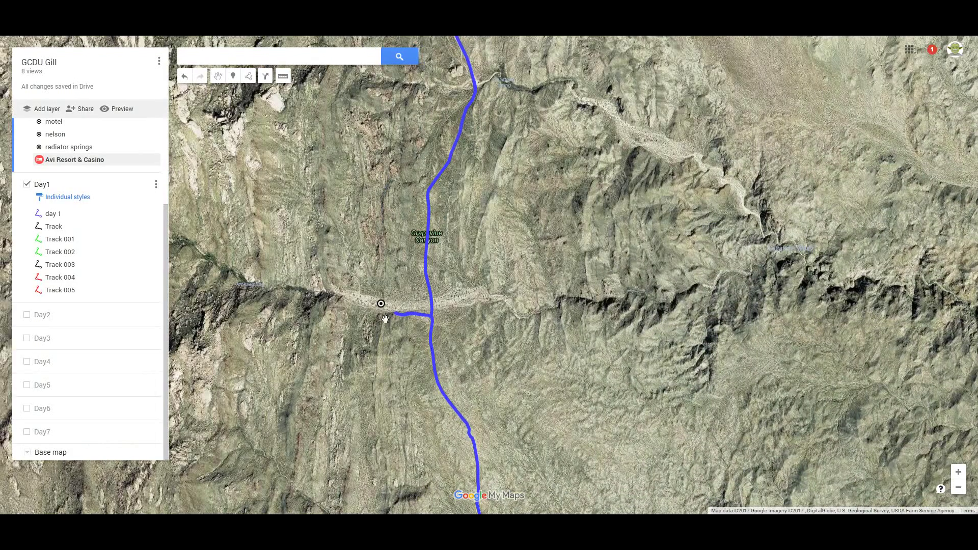
scroll(397, 316, up, 1)
scroll(389, 318, up, 1)
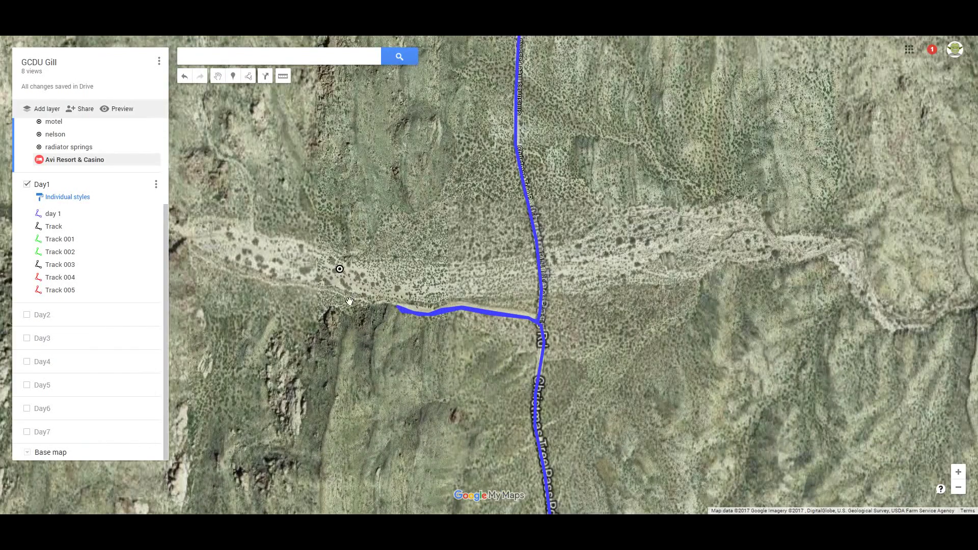
click(340, 270)
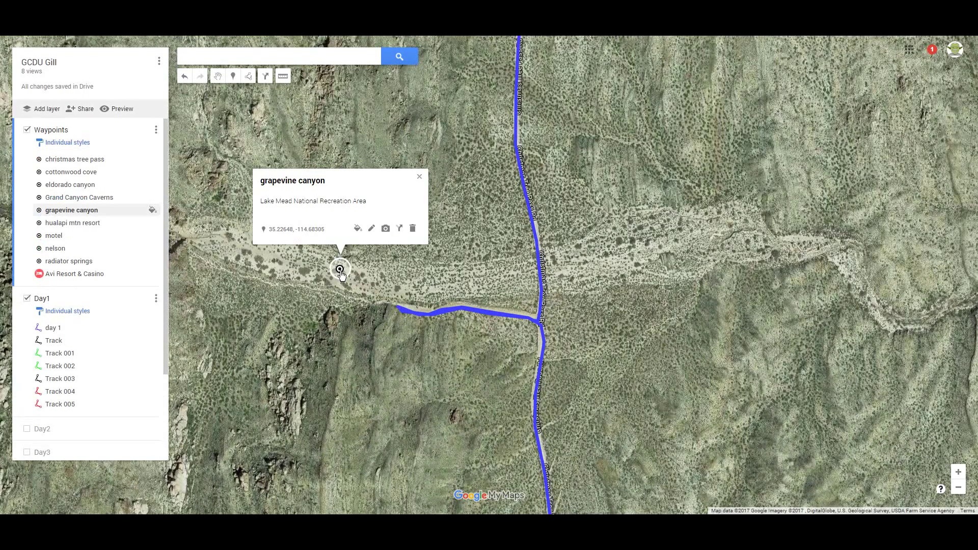
click(420, 178)
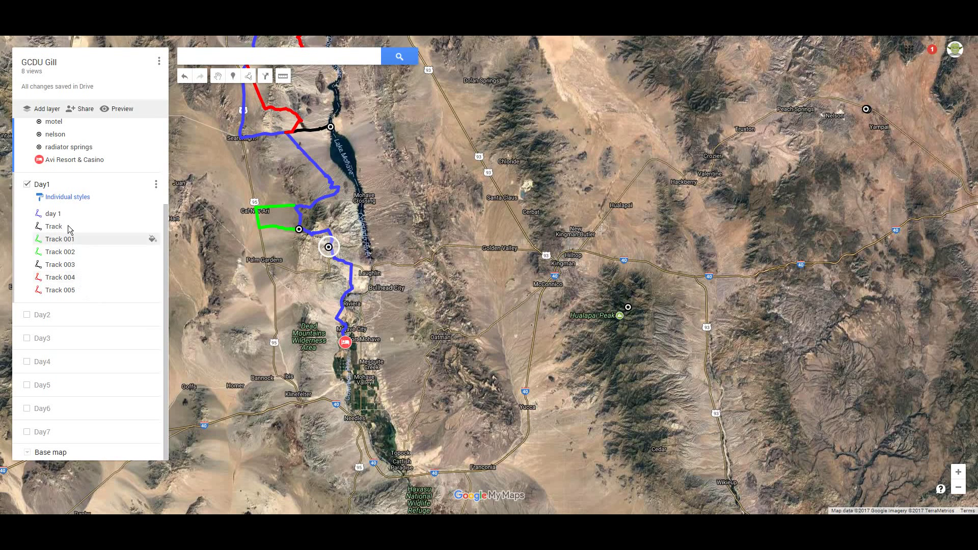
- Hide the Day1 layer, show the Day2 layer and dismiss the grapevine canyon details
click(27, 186)
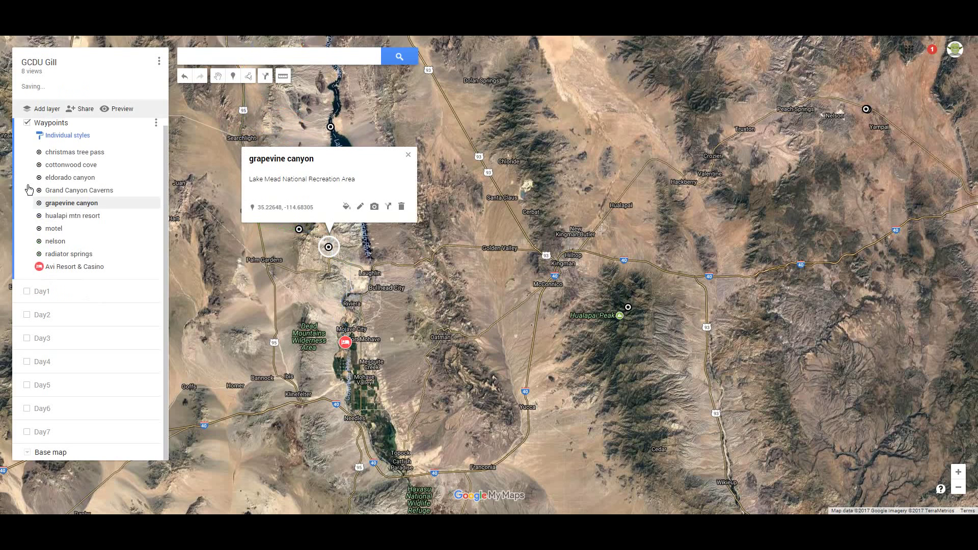
click(27, 316)
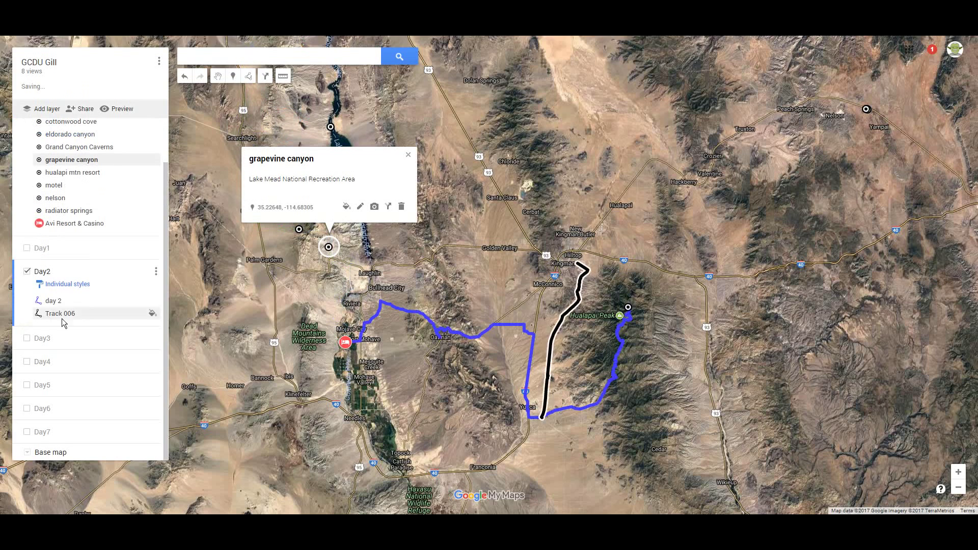
drag(482, 378, 404, 366)
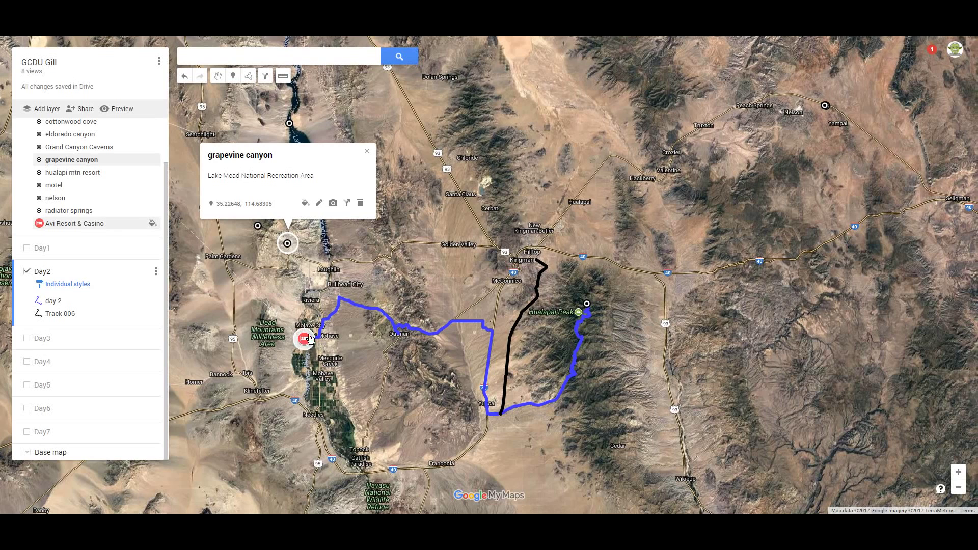
click(367, 153)
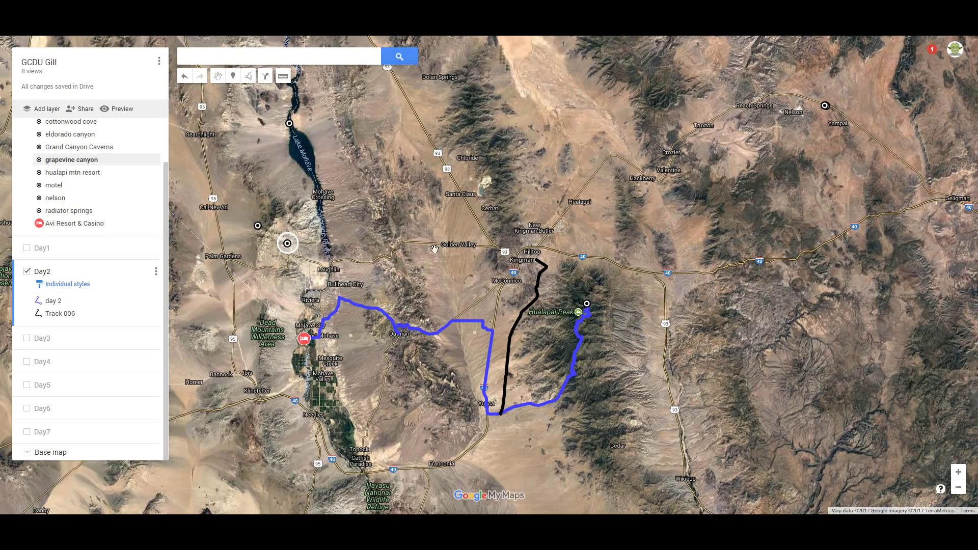
- Locate the Hualapai Mountain Resort place at the end of the day 2 track and add it to the Waypoints layer
drag(444, 279, 402, 261)
scroll(503, 298, up, 3)
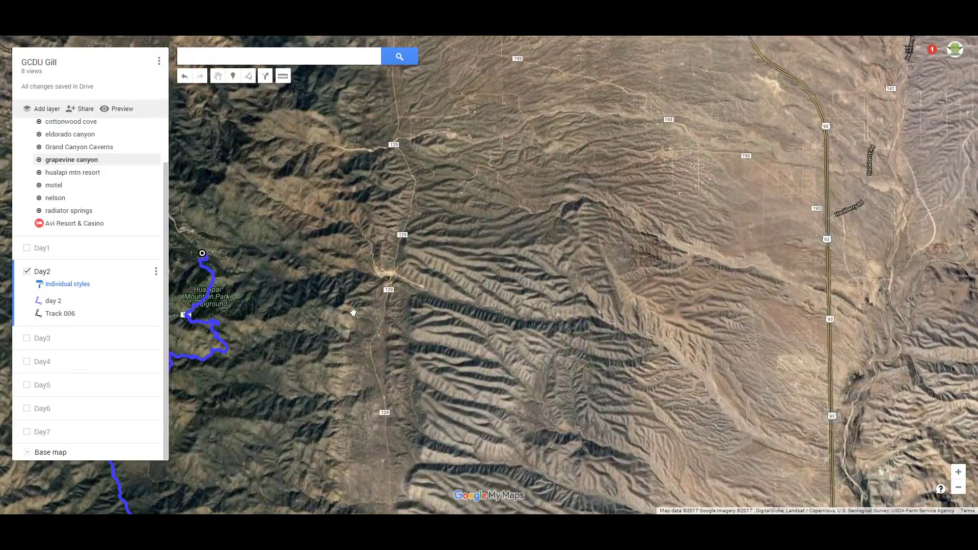
drag(502, 342, 582, 353)
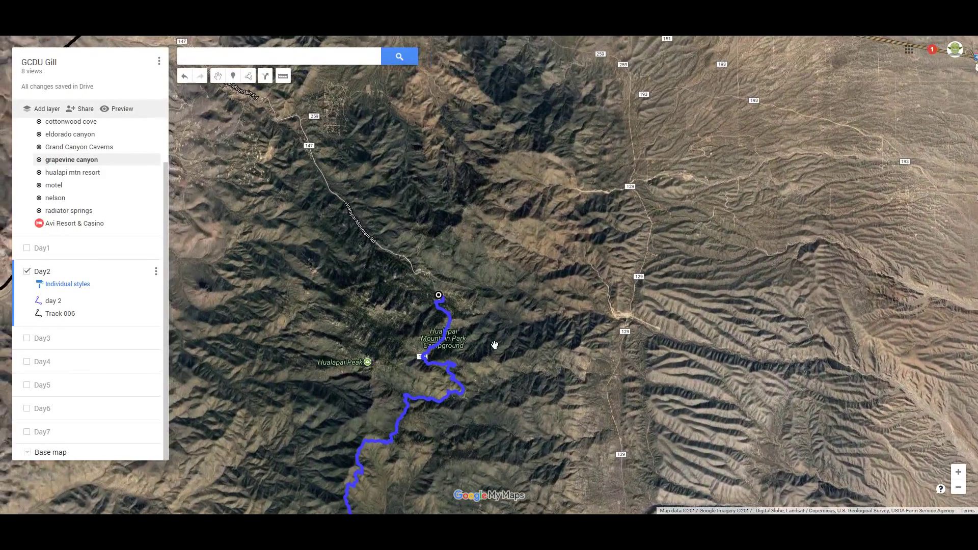
scroll(491, 344, up, 1)
scroll(430, 259, up, 1)
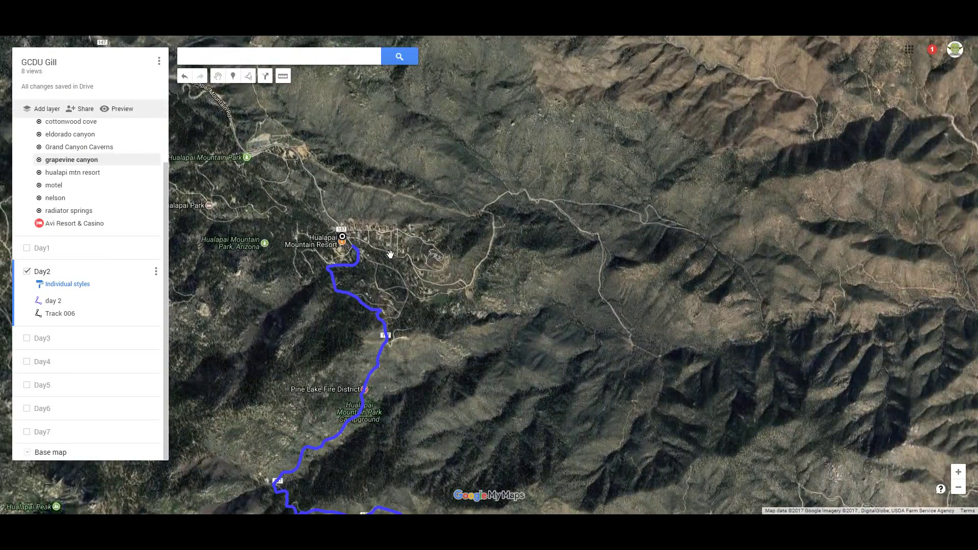
drag(411, 260, 479, 287)
scroll(480, 288, up, 1)
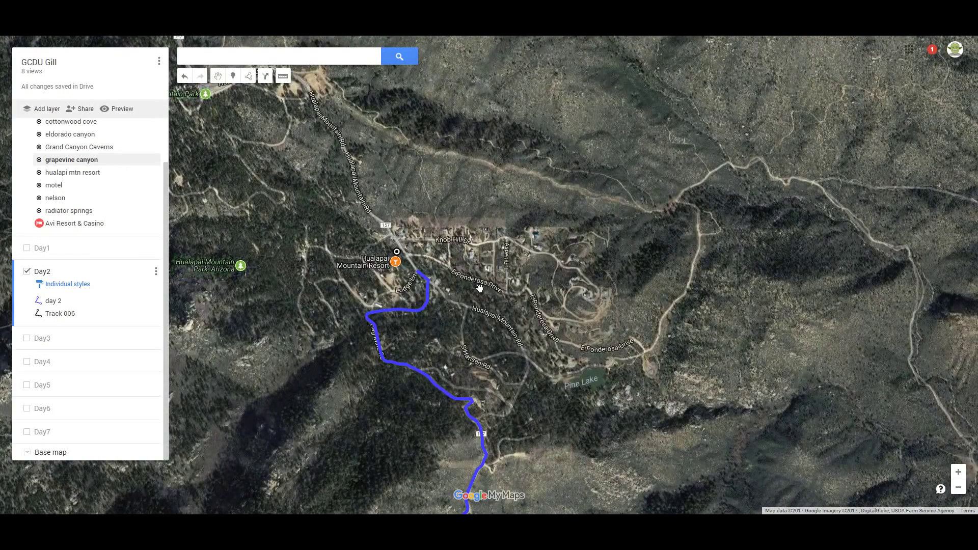
scroll(480, 288, up, 1)
drag(417, 339, 463, 335)
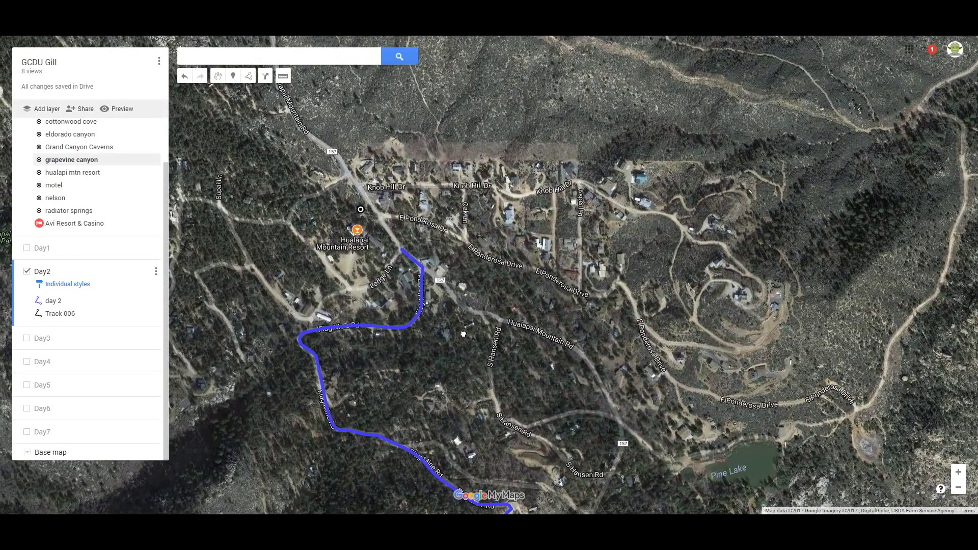
click(357, 231)
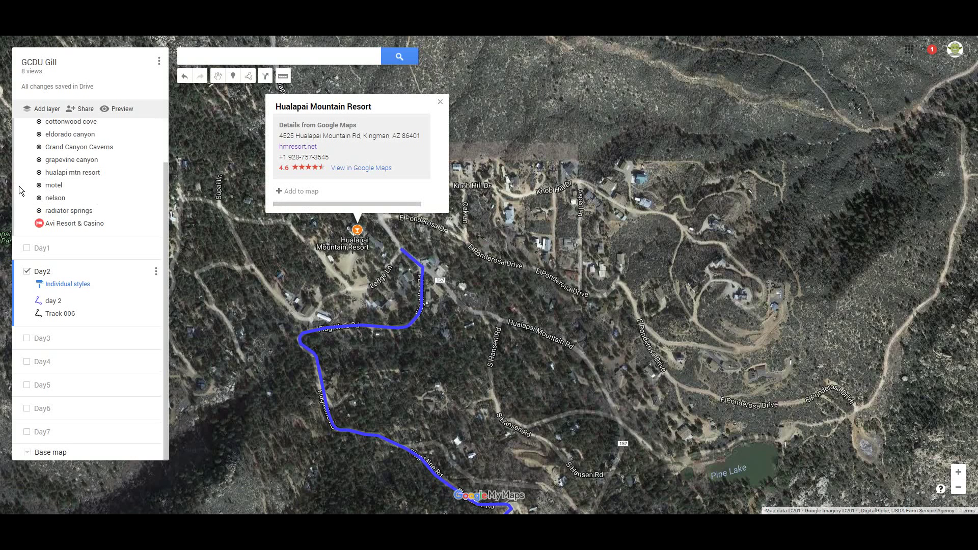
scroll(163, 230, up, 2)
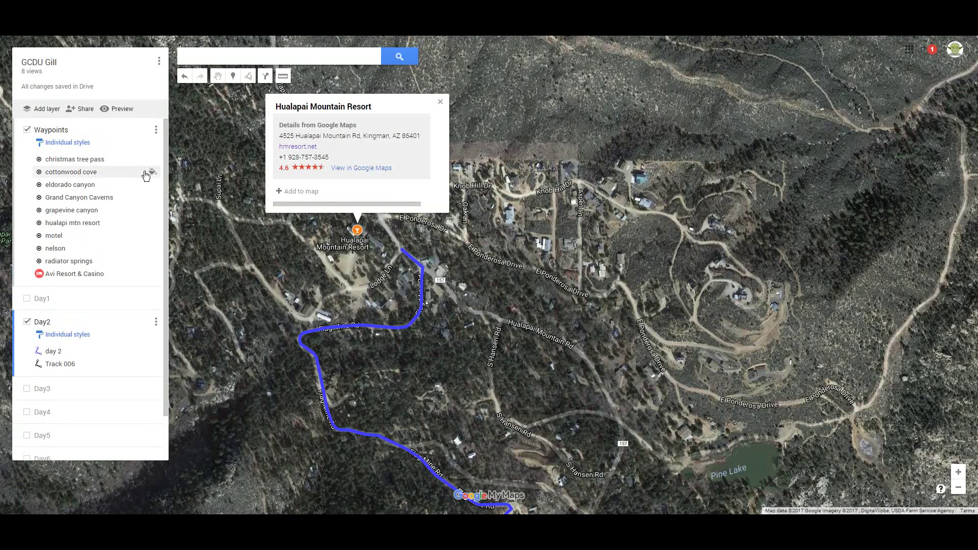
click(17, 209)
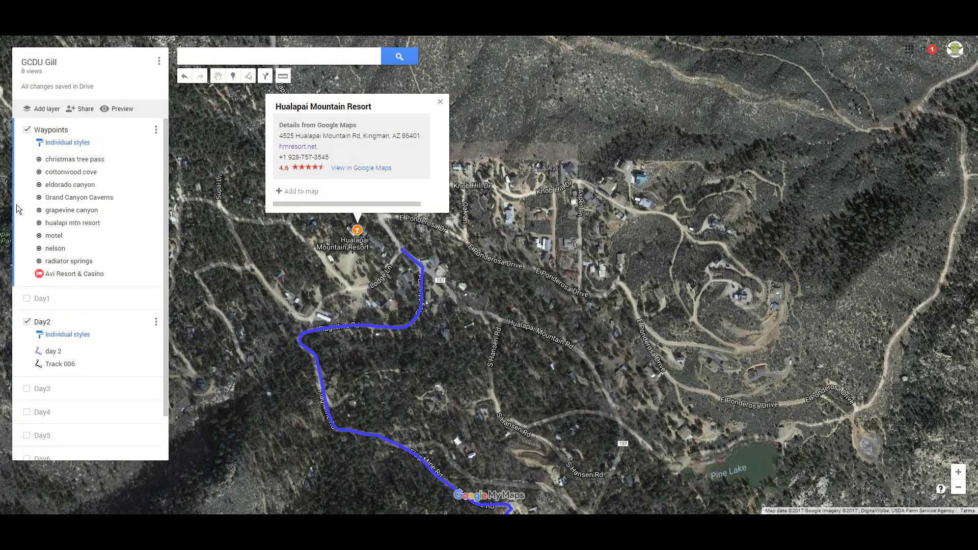
click(316, 193)
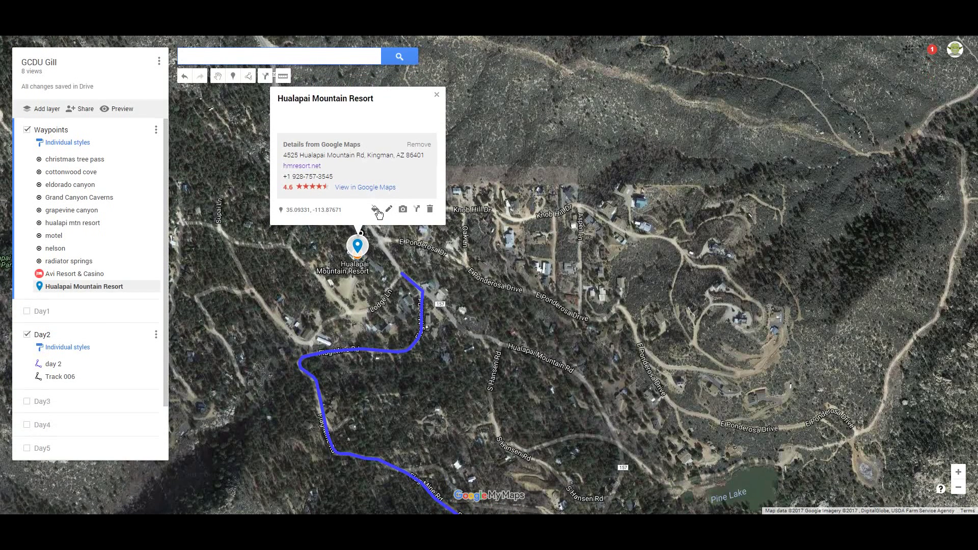
- Give the Hualapai Mountain Resort marker a red lodging (bed) icon
click(375, 210)
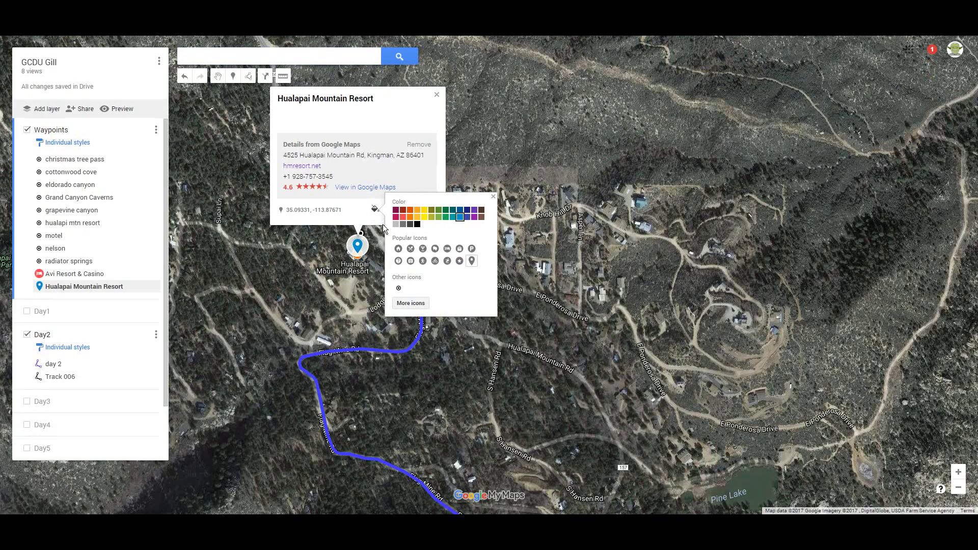
click(447, 249)
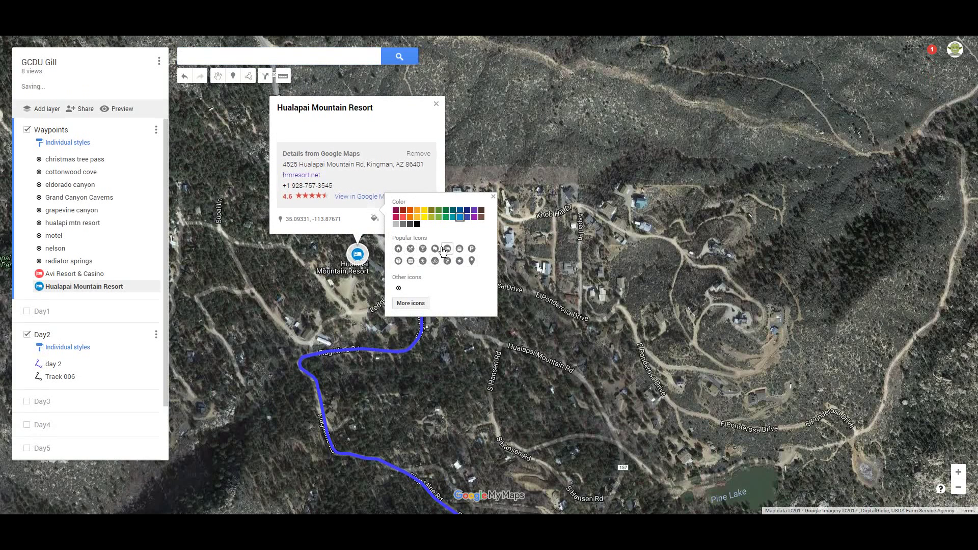
click(403, 218)
click(436, 106)
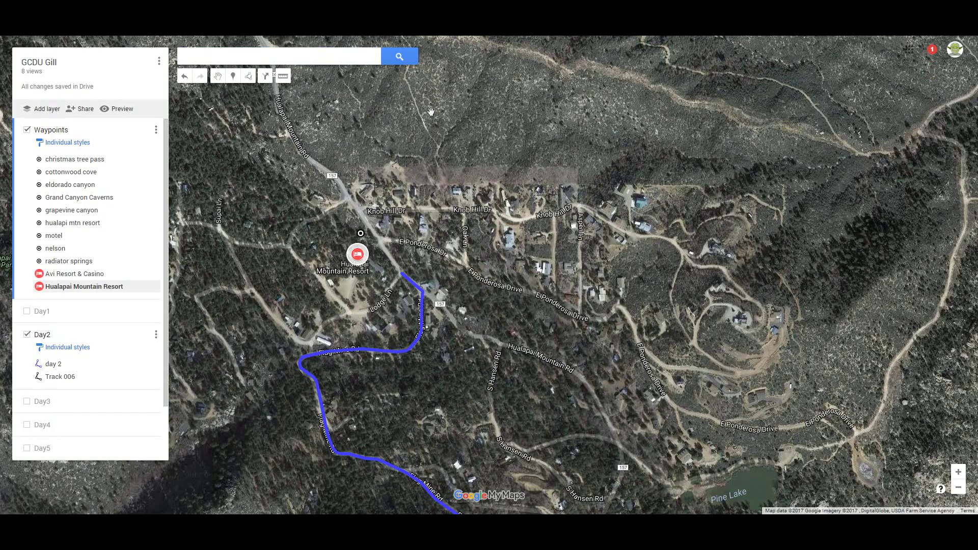
- View the Hualapai Mountain Resort listing in Google Maps and open its outdoor panoramic photo
mouse_move(283, 308)
mouse_down()
mouse_move(357, 265)
mouse_move(344, 265)
mouse_up()
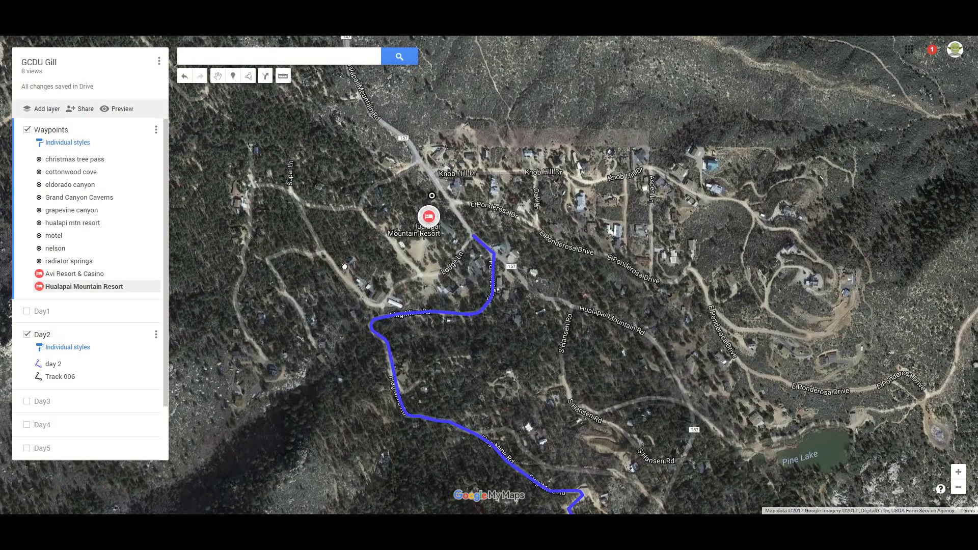
click(426, 219)
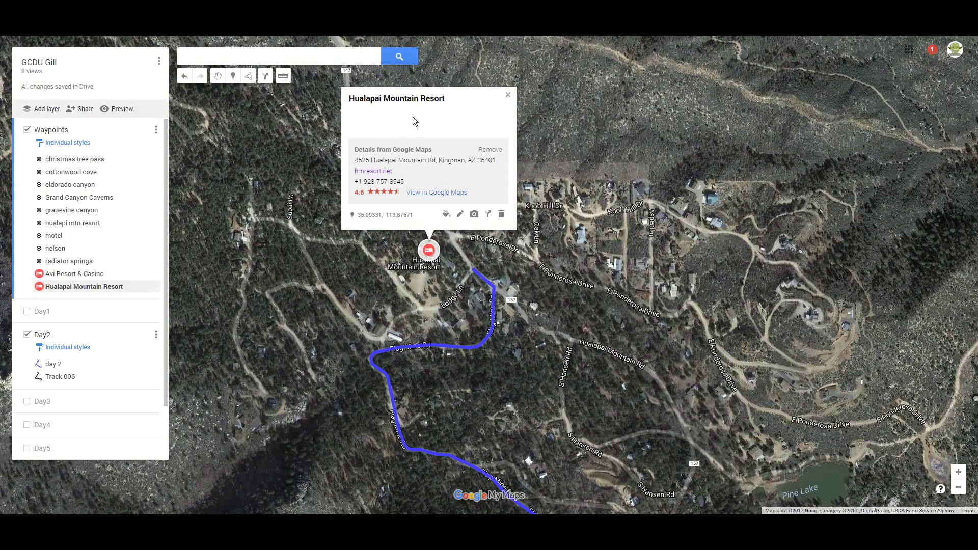
click(439, 192)
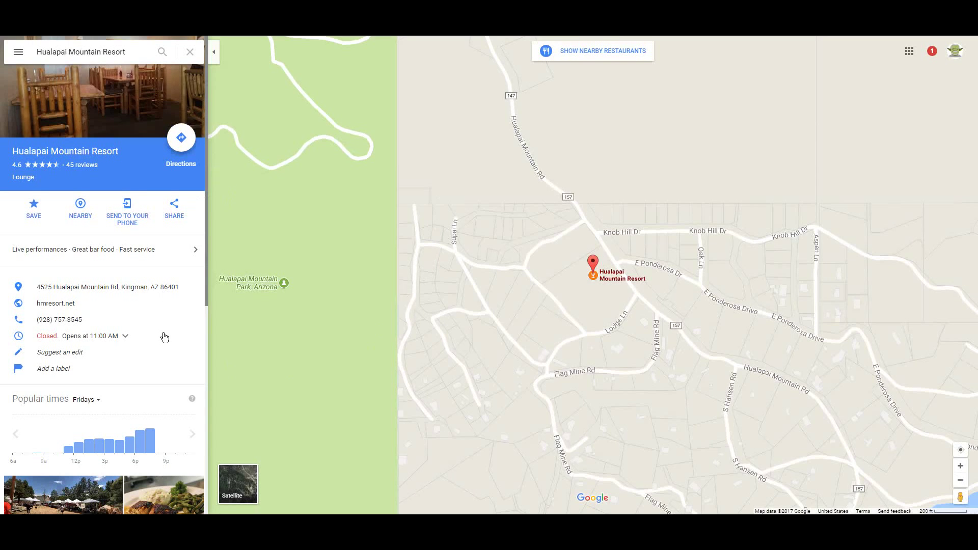
scroll(163, 336, down, 2)
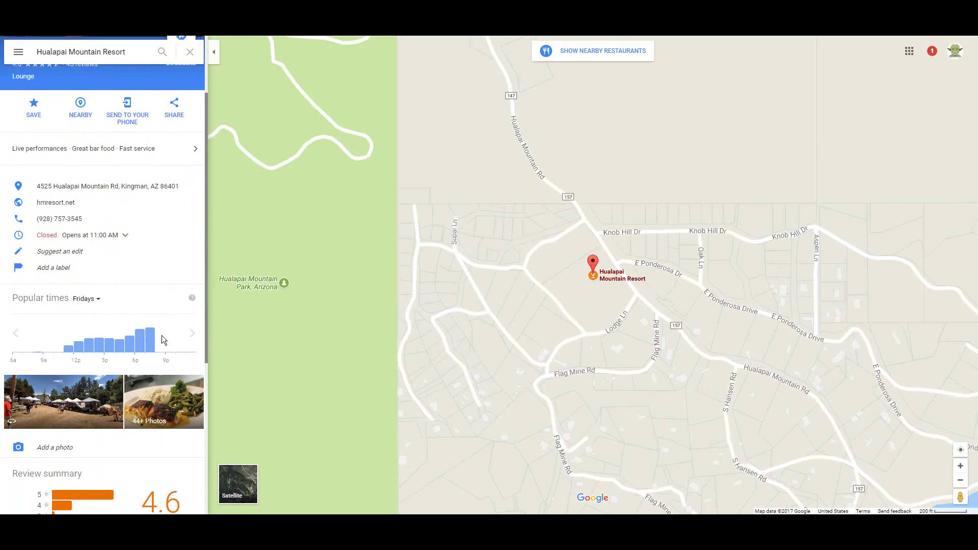
click(67, 411)
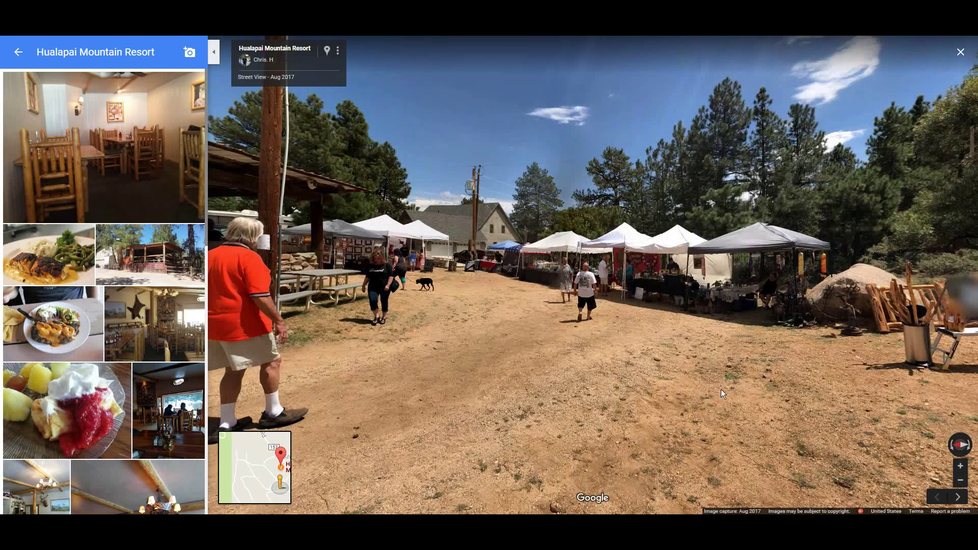
- Look all the way around the resort's outdoor panorama and advance to the next photo
drag(804, 301, 477, 288)
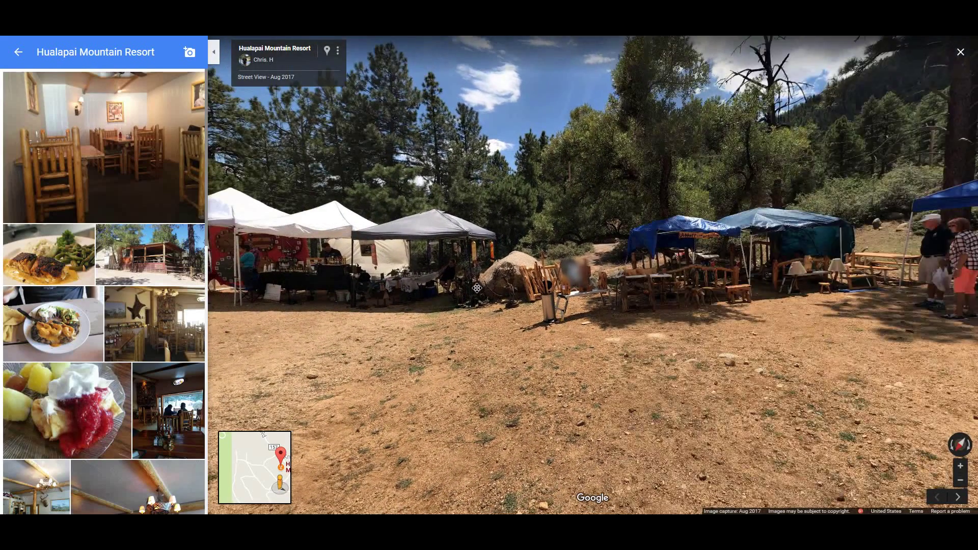
drag(787, 321, 530, 314)
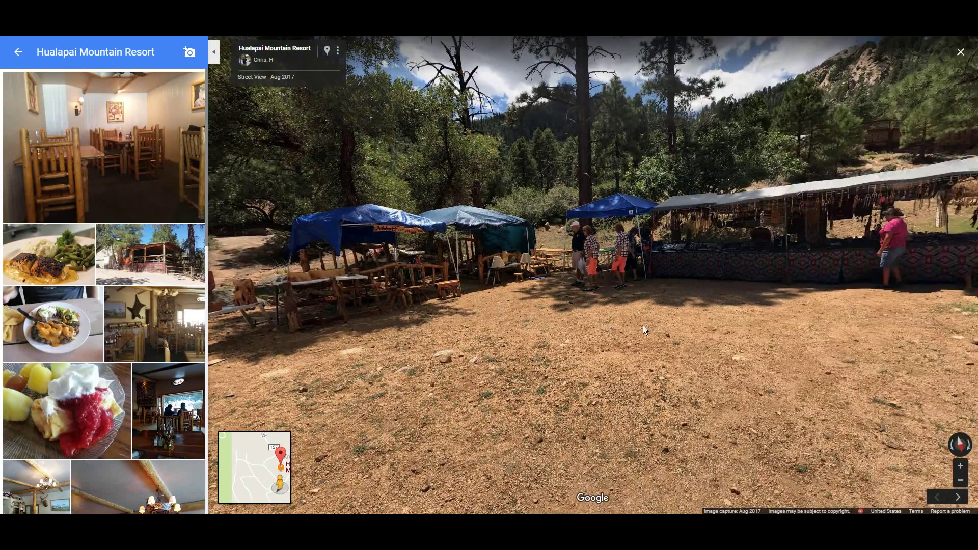
drag(893, 321, 496, 310)
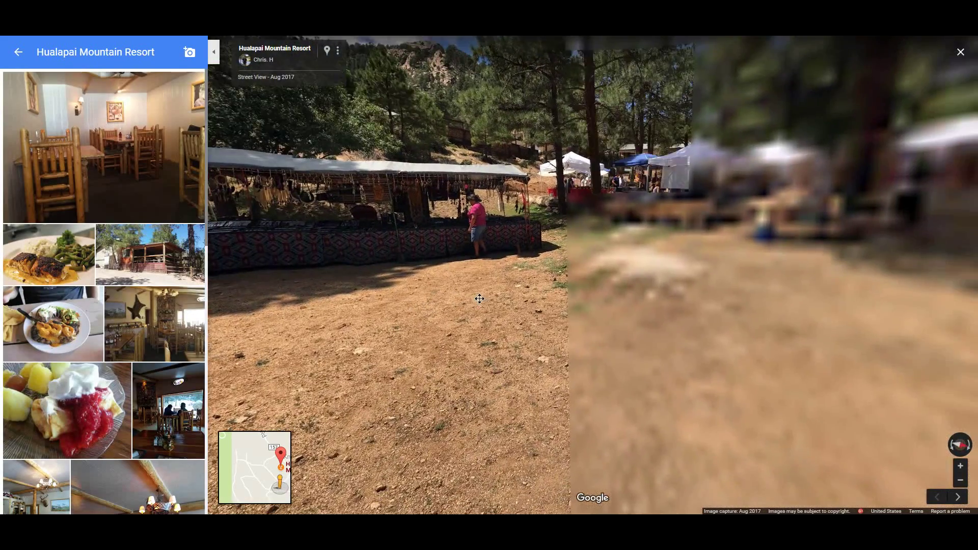
drag(876, 318, 662, 299)
drag(817, 311, 417, 305)
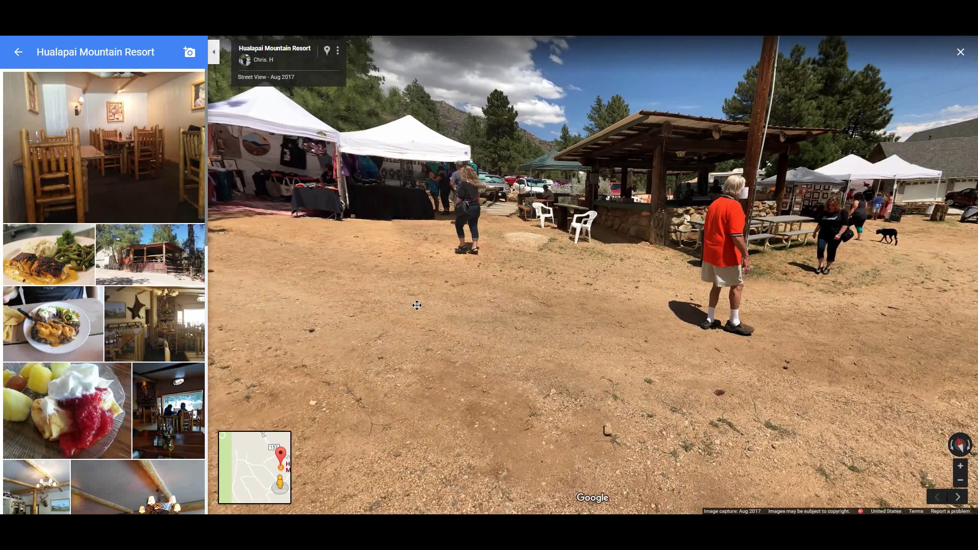
drag(823, 302, 571, 293)
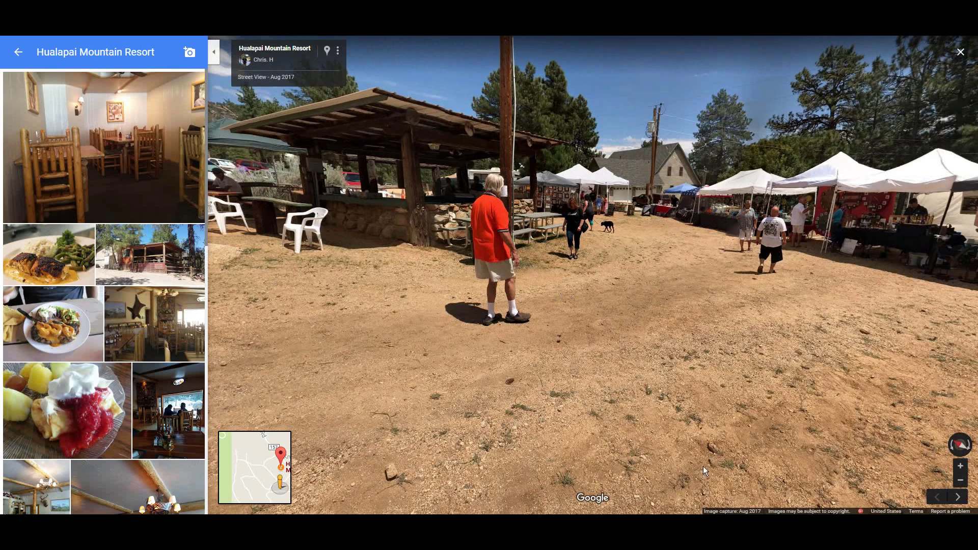
click(961, 497)
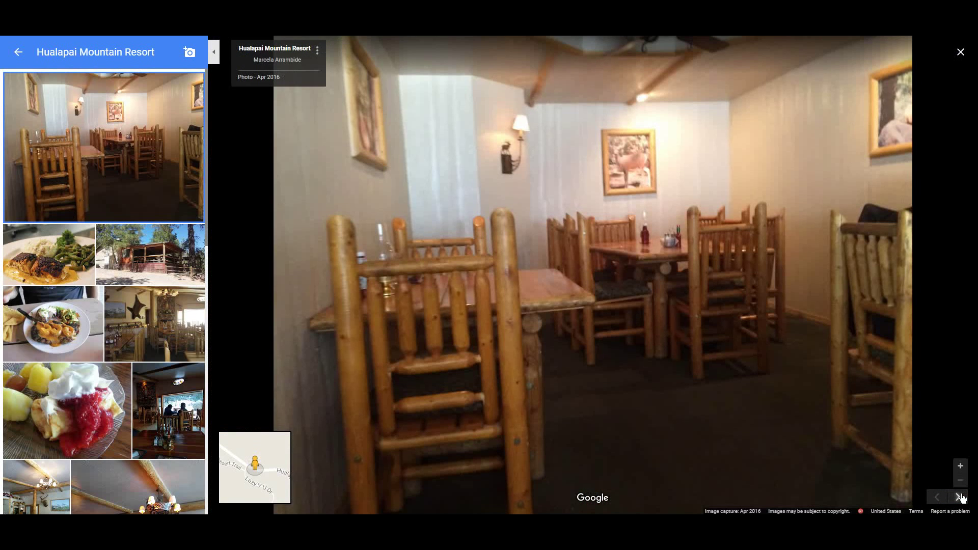
- Browse the remaining Hualapai Mountain Resort listing photos and return to the trip map
click(960, 498)
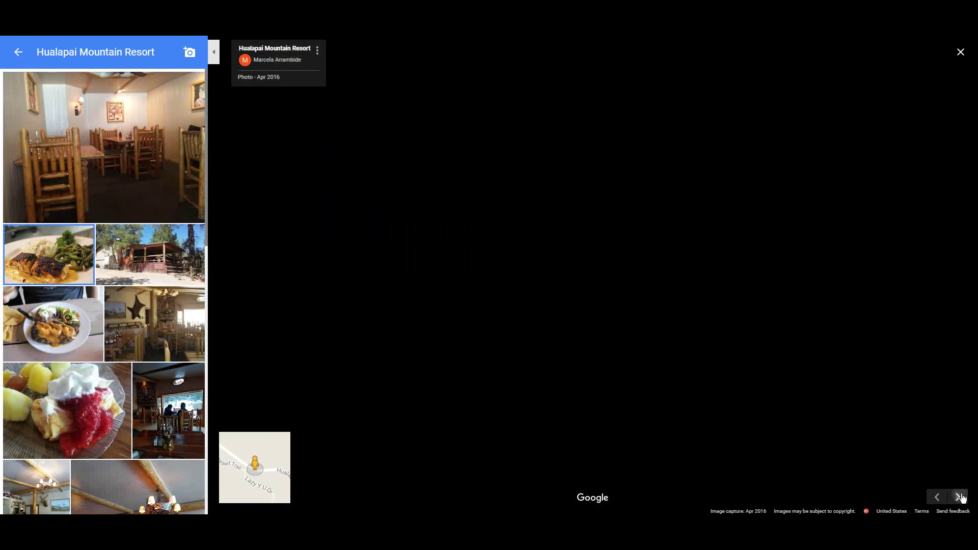
click(960, 497)
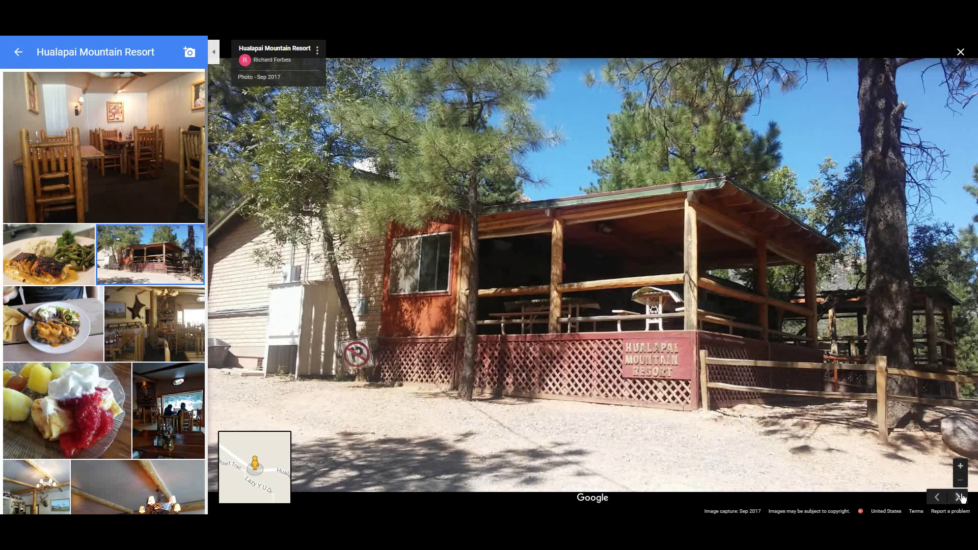
click(961, 497)
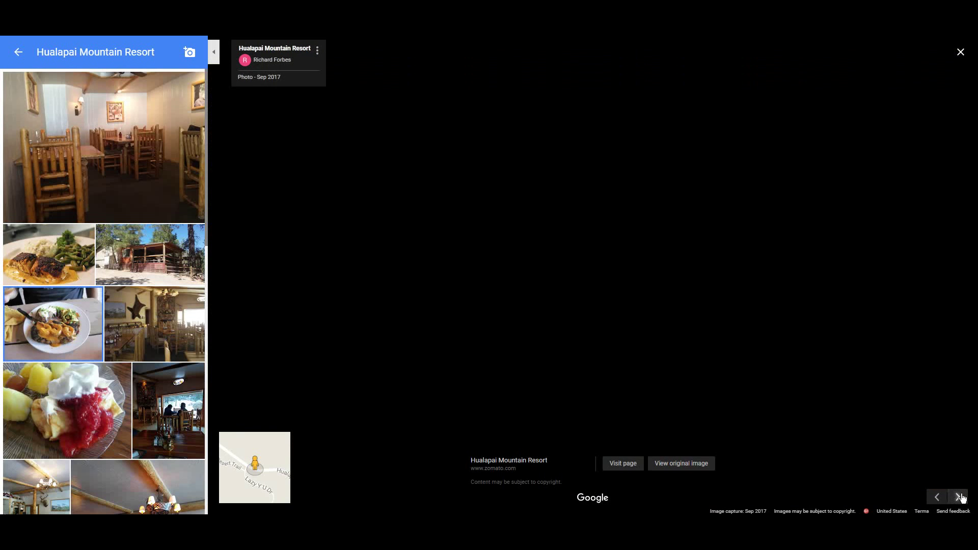
click(960, 497)
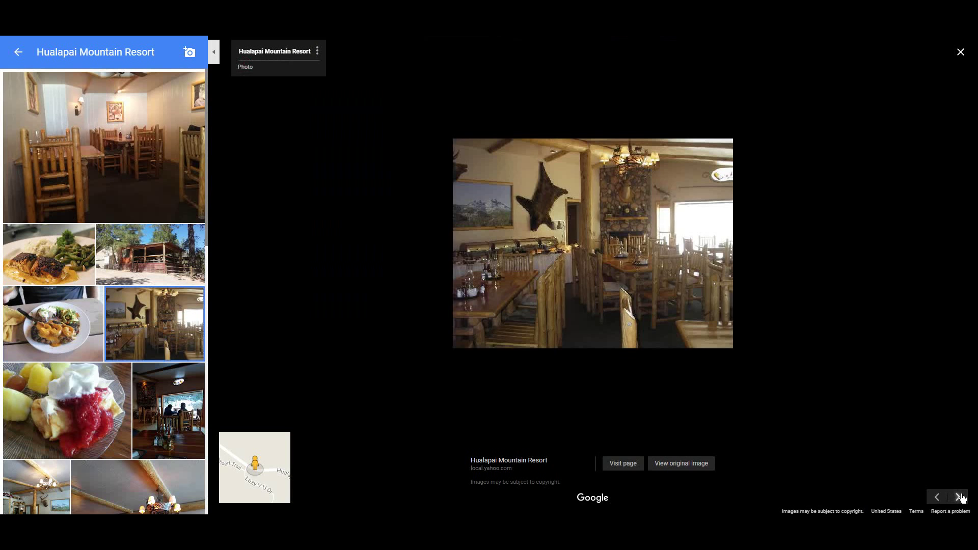
click(960, 497)
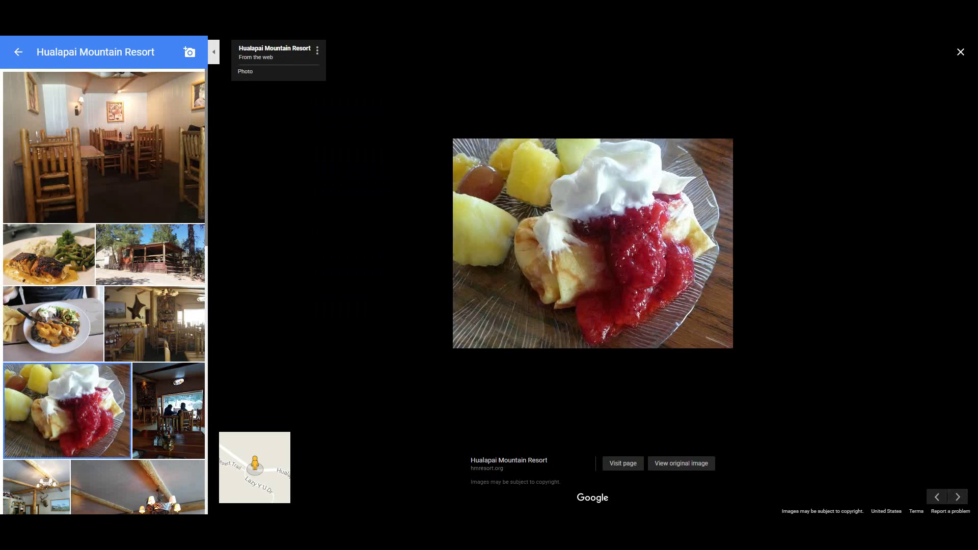
key(Escape)
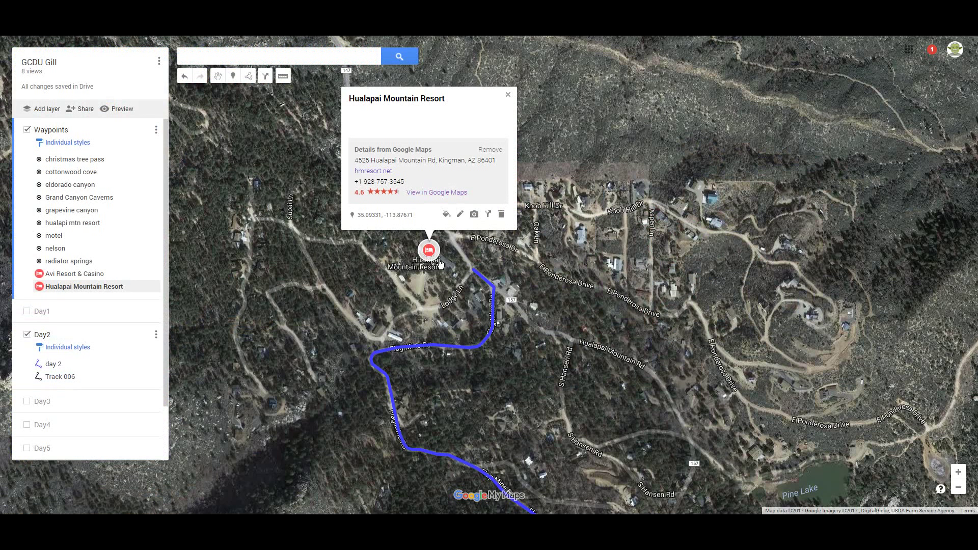
- Close the resort's details, show the Day3 layer and hide the Day2 layer
click(508, 97)
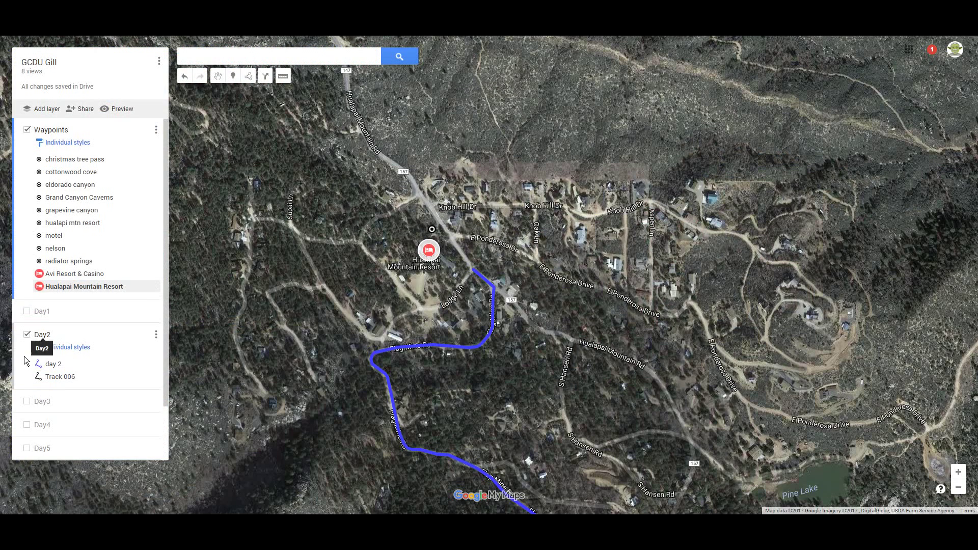
click(27, 402)
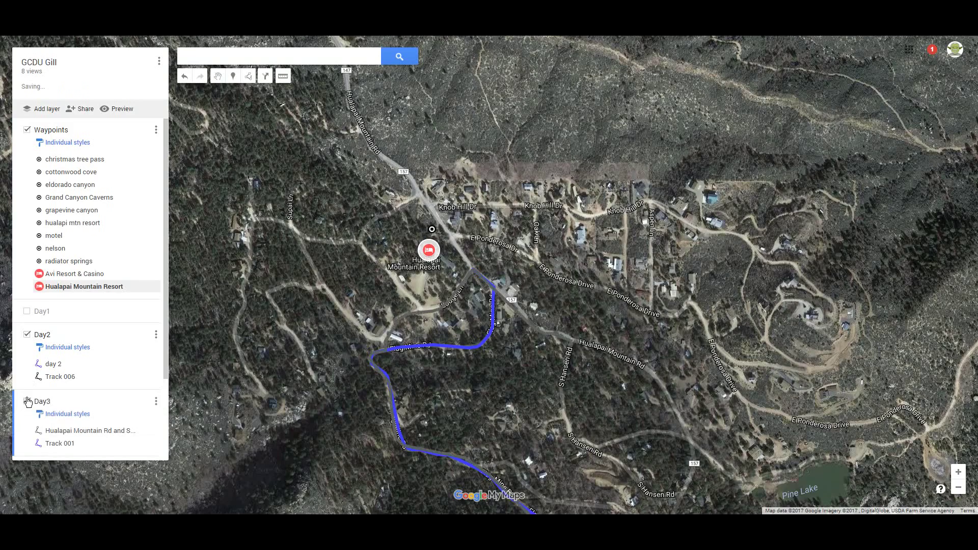
click(27, 335)
- Follow the Day3 track from Hualapai Mountain Resort to Wikieup, examining the dirt road close up along the way
drag(578, 321, 453, 240)
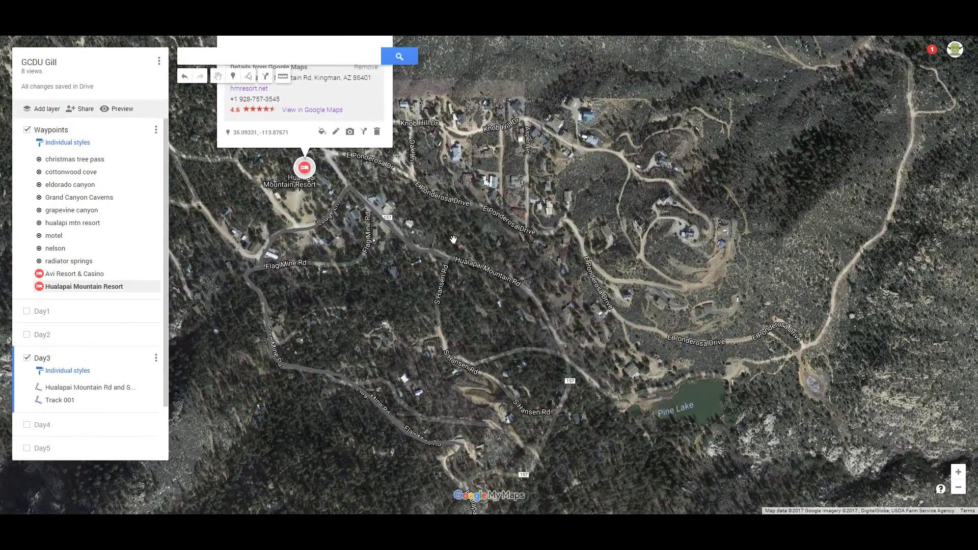
scroll(453, 239, down, 3)
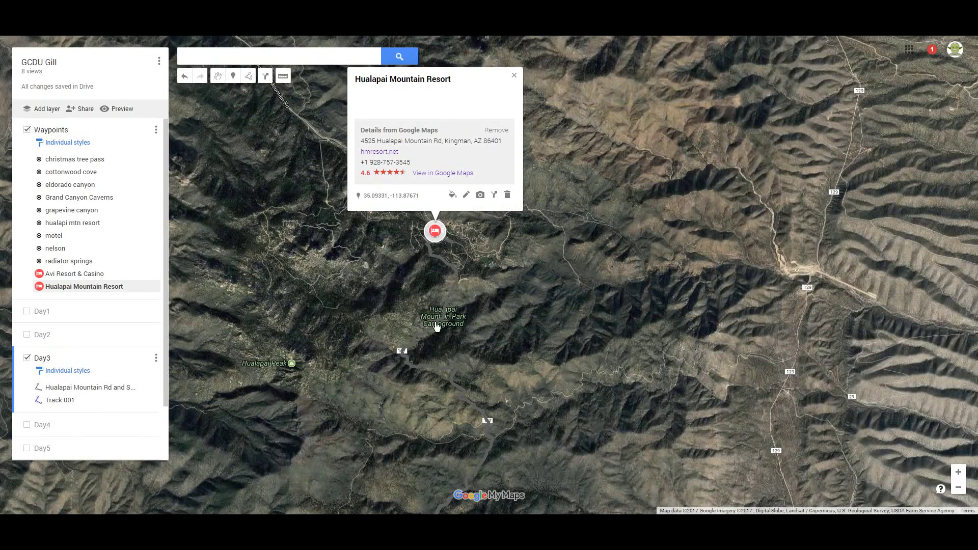
drag(532, 428, 441, 255)
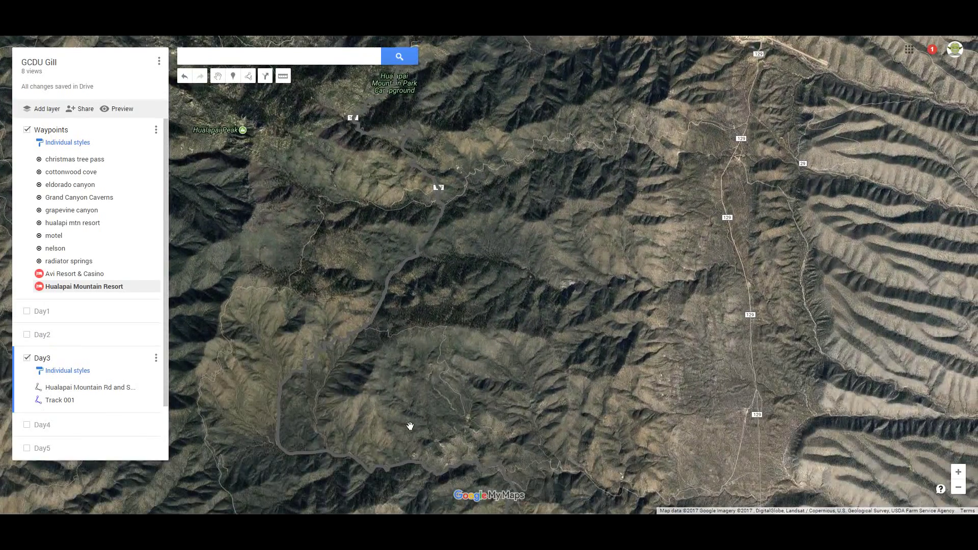
scroll(410, 425, up, 3)
scroll(349, 347, up, 4)
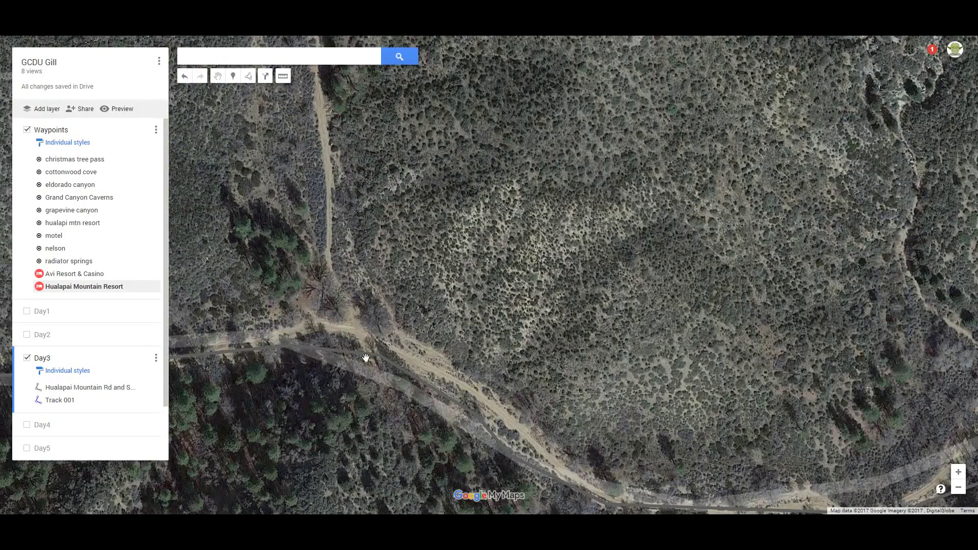
scroll(365, 358, up, 2)
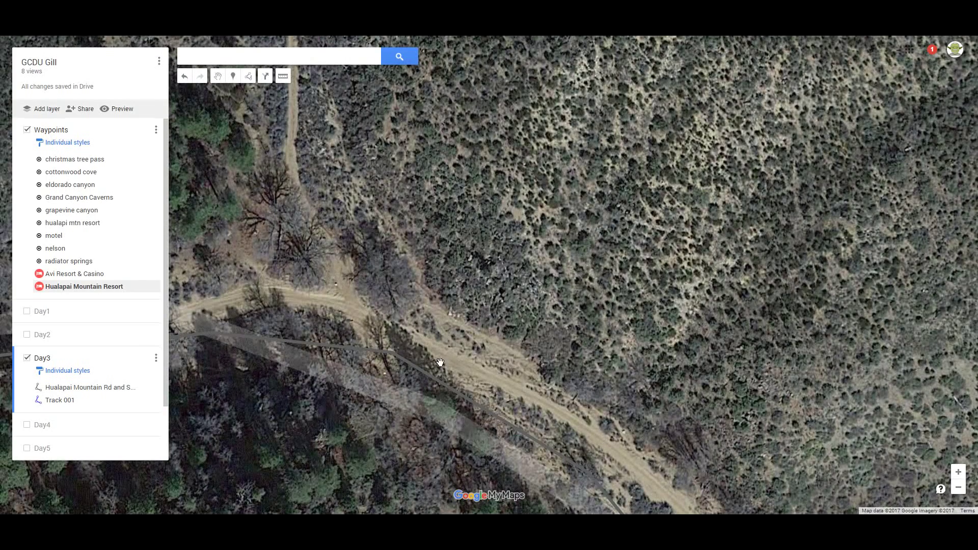
drag(603, 440, 427, 281)
scroll(427, 281, down, 3)
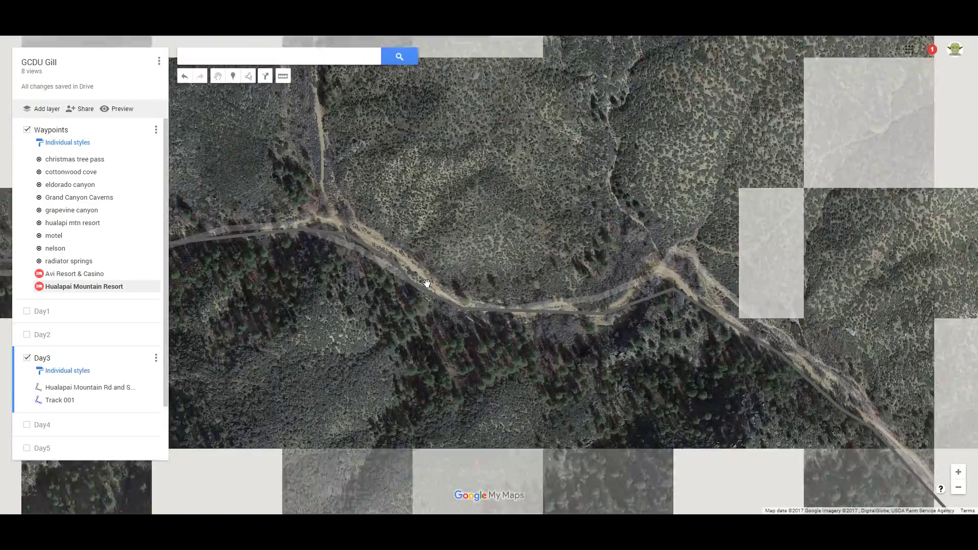
scroll(426, 283, down, 2)
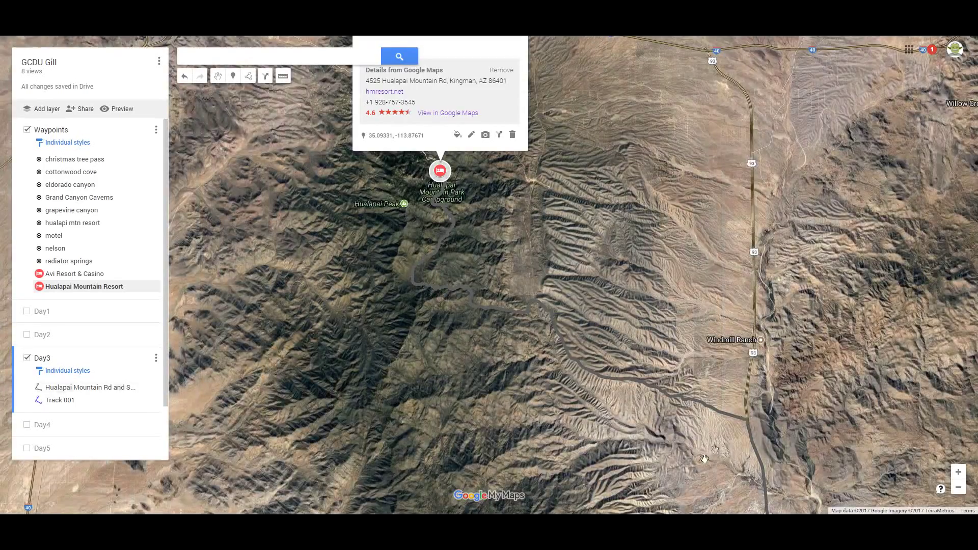
drag(704, 459, 585, 249)
drag(622, 425, 495, 249)
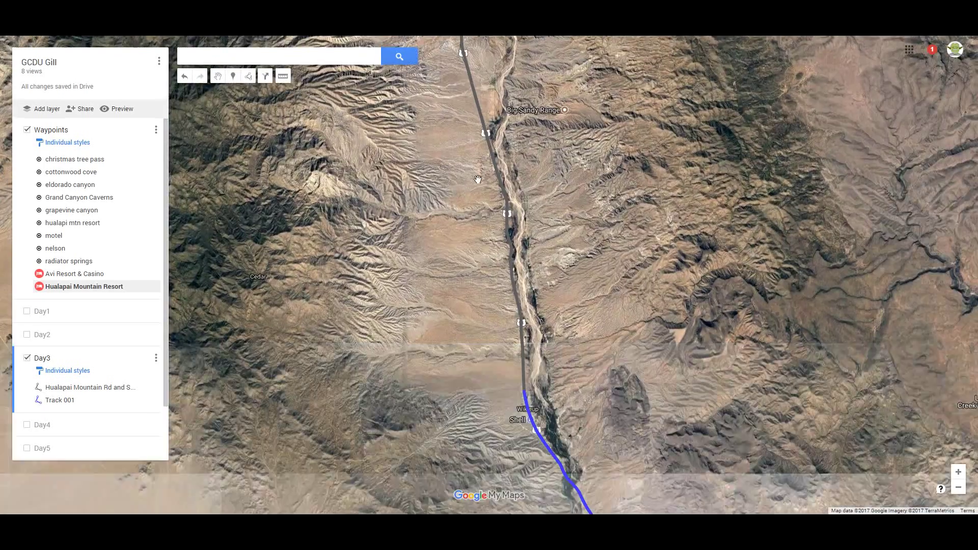
drag(581, 403, 523, 268)
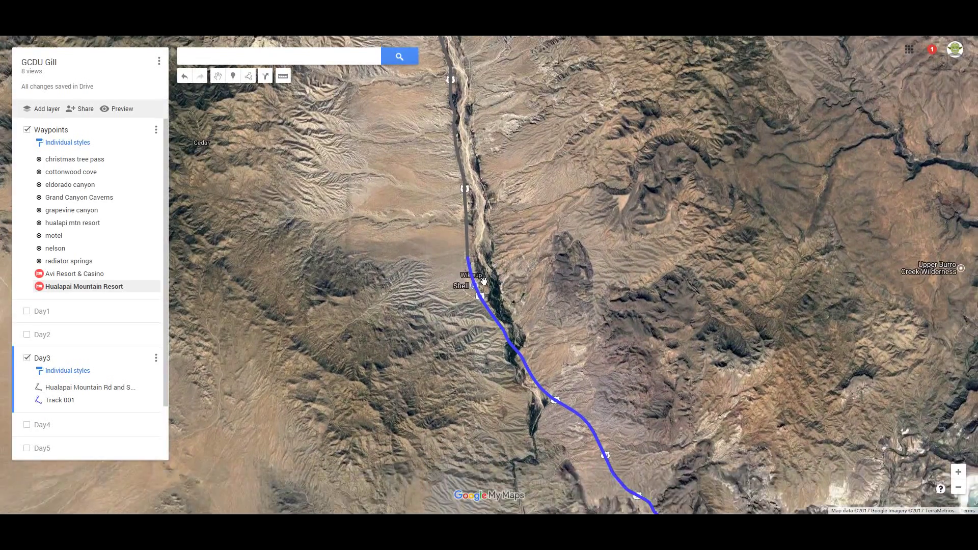
- Locate the Shell station beside the Day3 track in Wikieup and add it to the Waypoints layer
scroll(461, 266, up, 3)
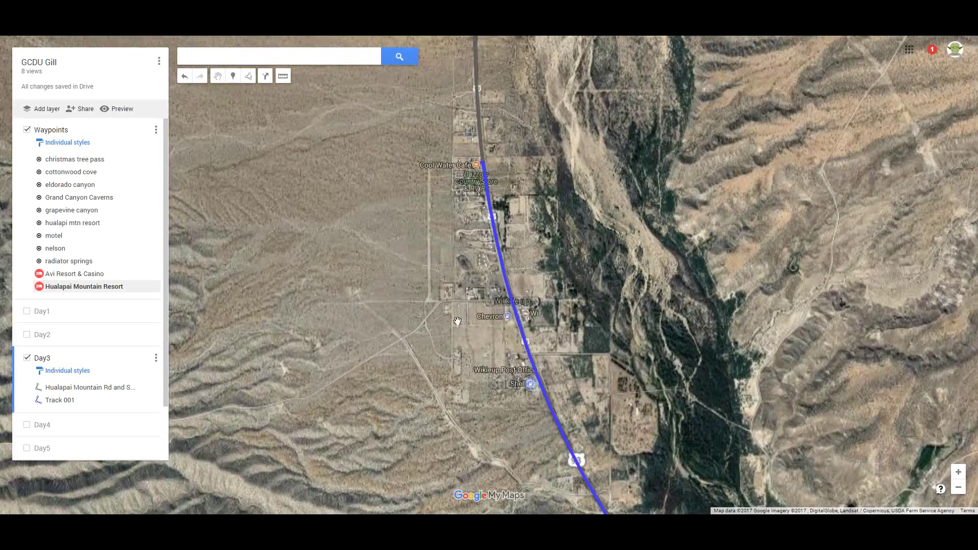
drag(421, 295, 384, 237)
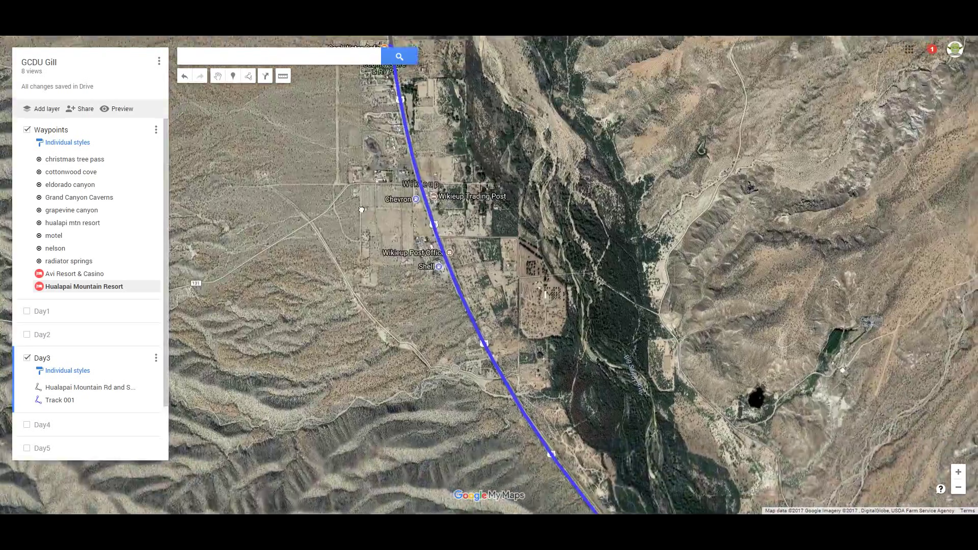
scroll(519, 257, up, 1)
drag(573, 385, 468, 267)
scroll(399, 272, up, 1)
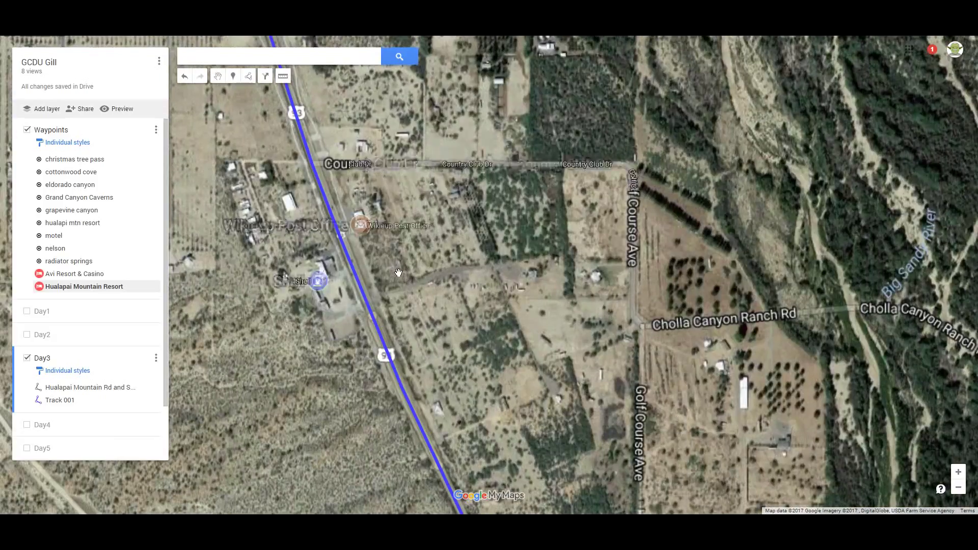
scroll(399, 272, up, 1)
drag(282, 372, 422, 350)
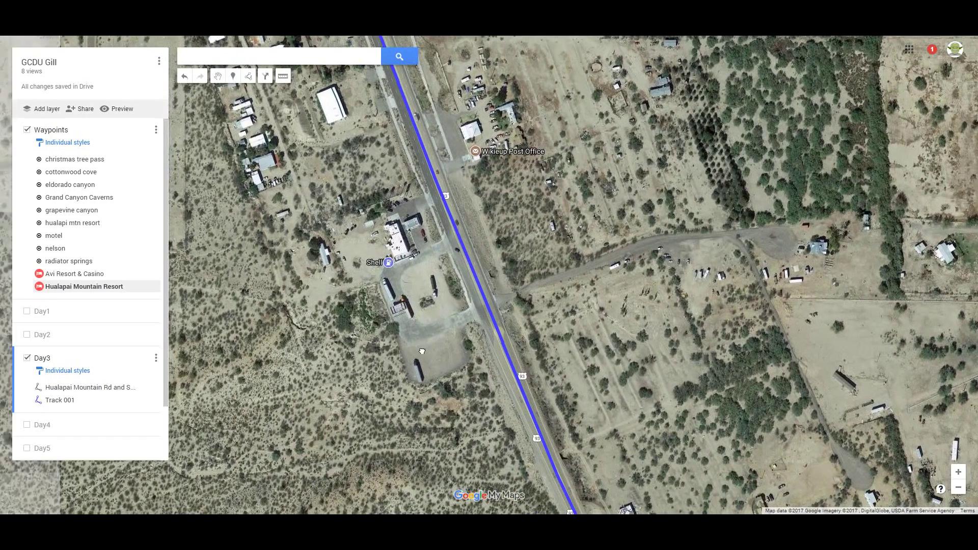
click(18, 212)
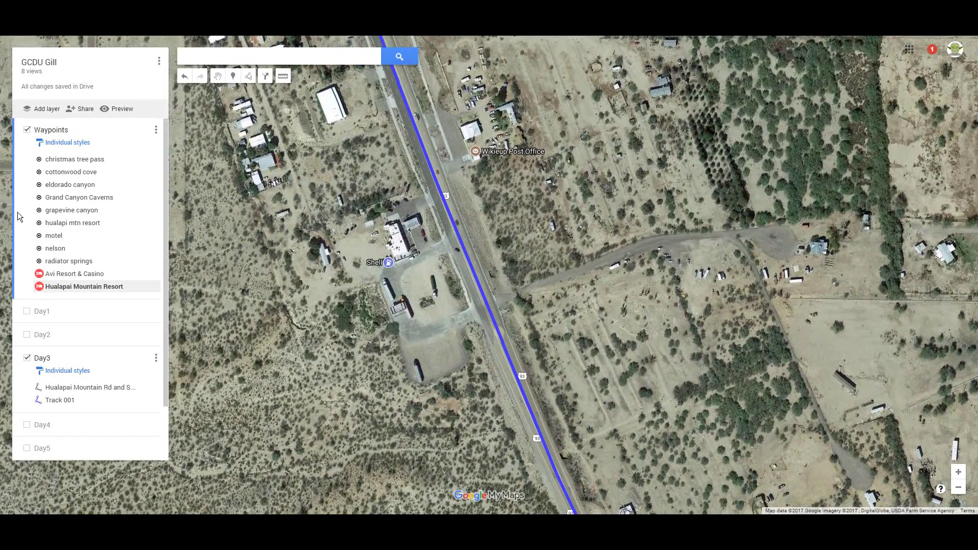
click(389, 265)
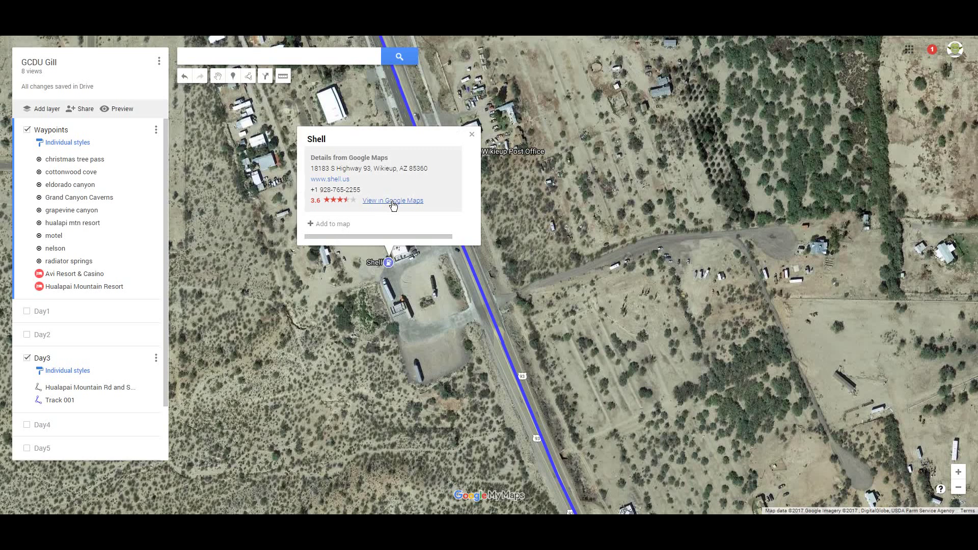
click(325, 226)
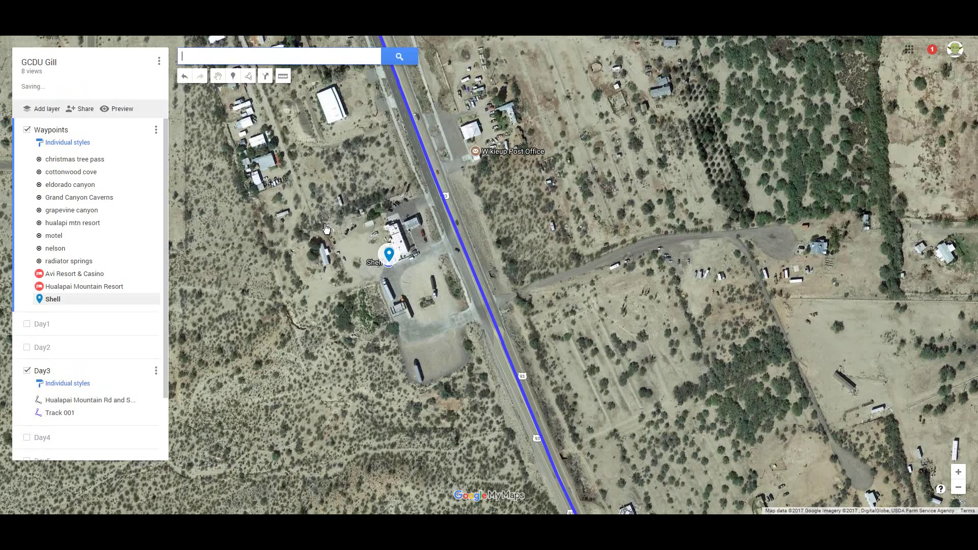
- View the Shell listing in Google Maps, look around its street-level imagery, and return to the trip map
click(412, 198)
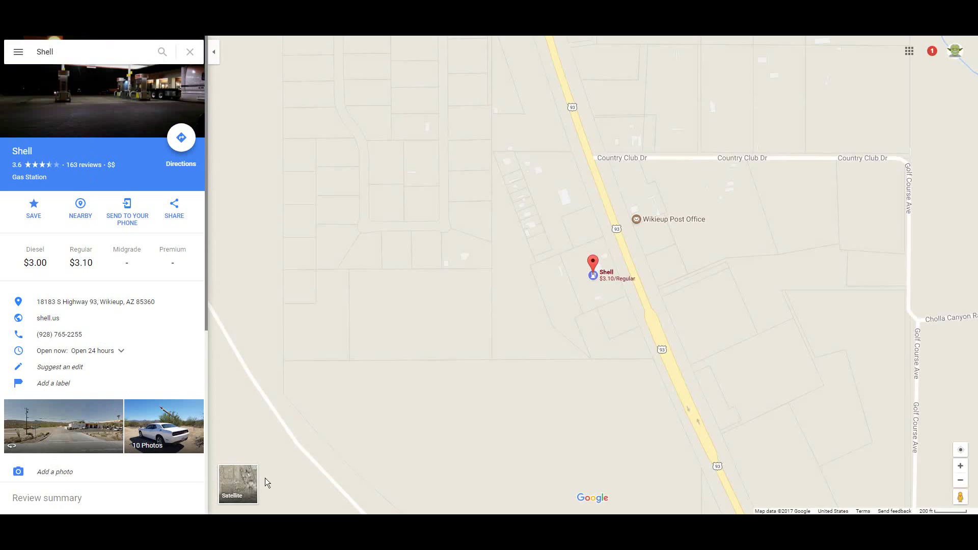
click(85, 423)
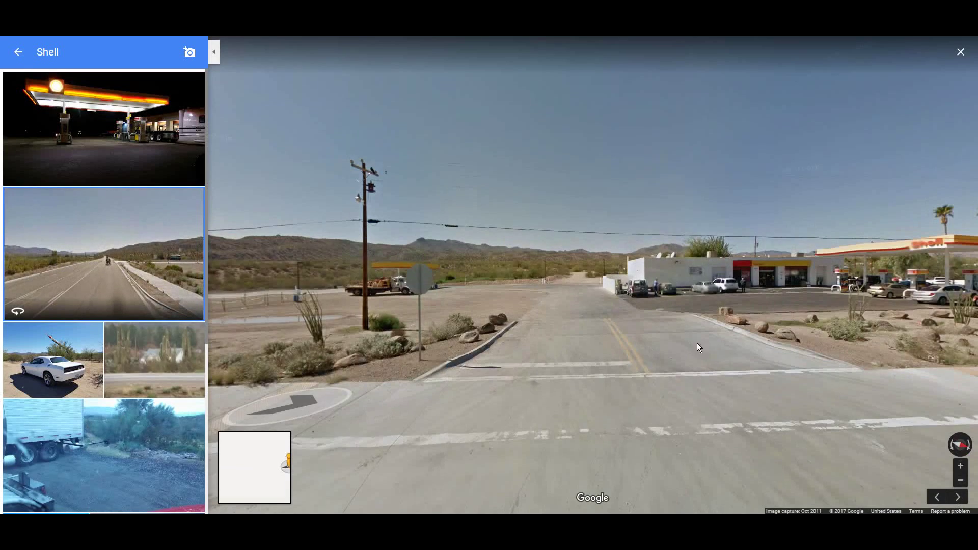
drag(823, 345, 598, 341)
drag(815, 331, 511, 304)
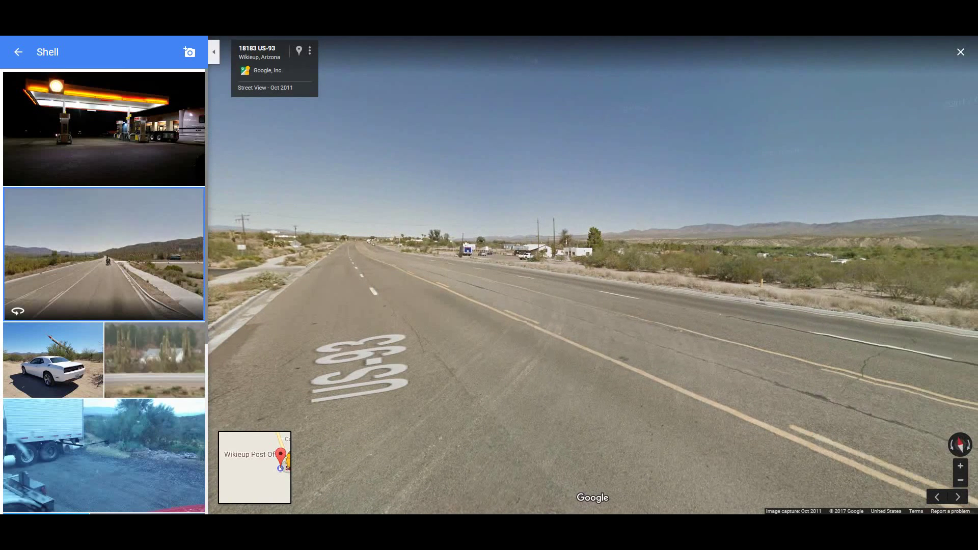
key(Escape)
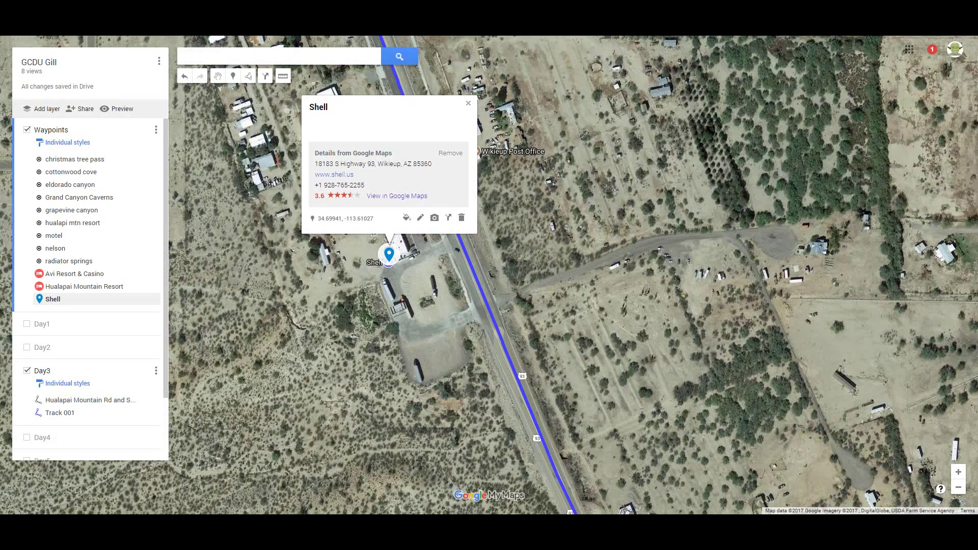
- Give the Shell marker a purple gas pump icon and close its details
click(407, 221)
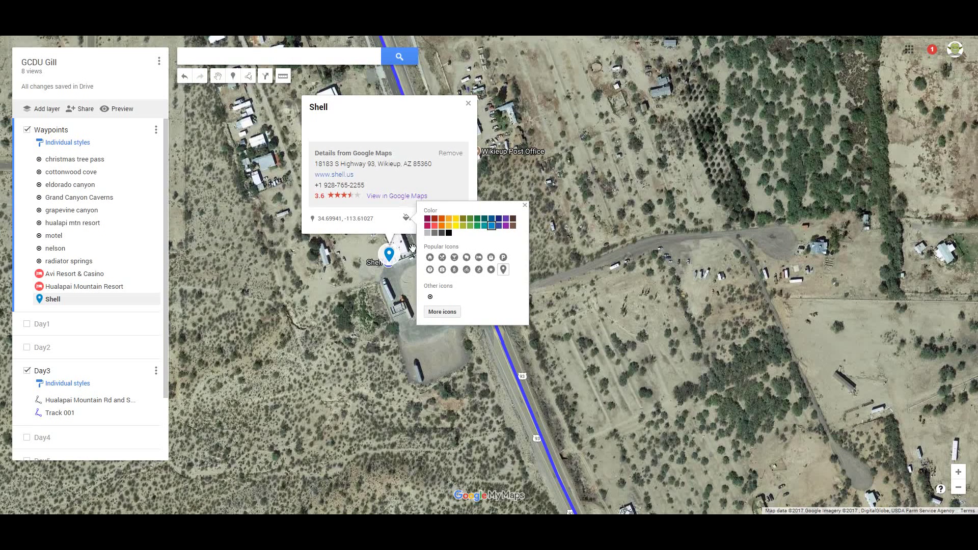
click(442, 311)
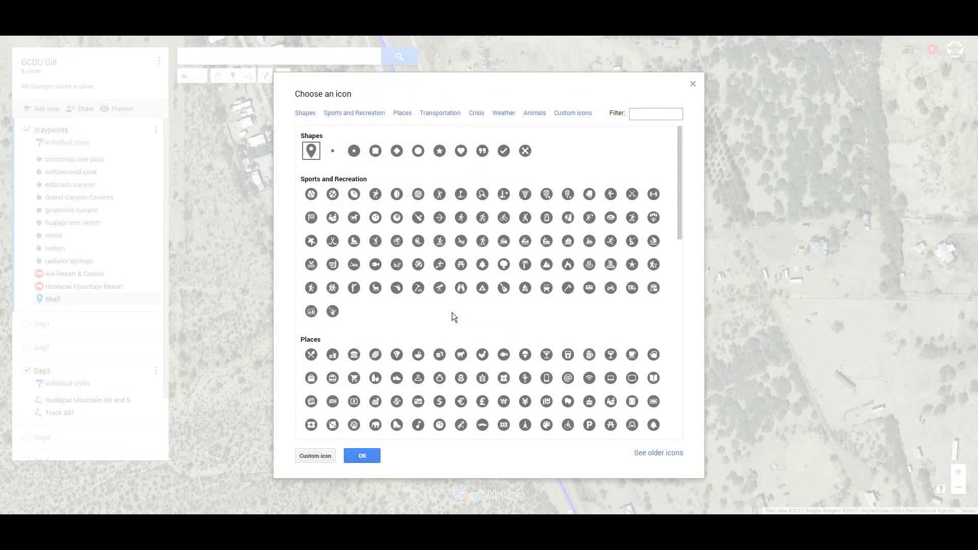
scroll(455, 312, down, 3)
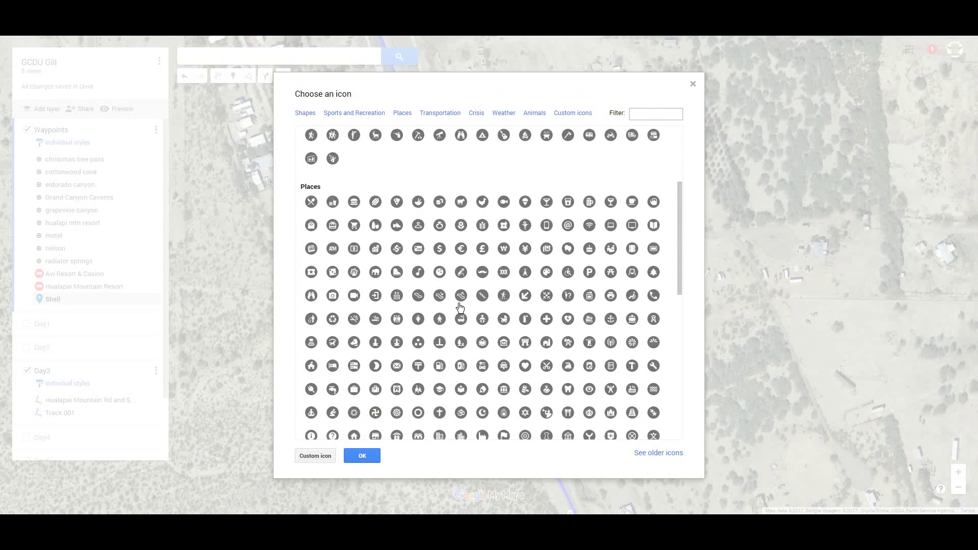
scroll(525, 305, down, 1)
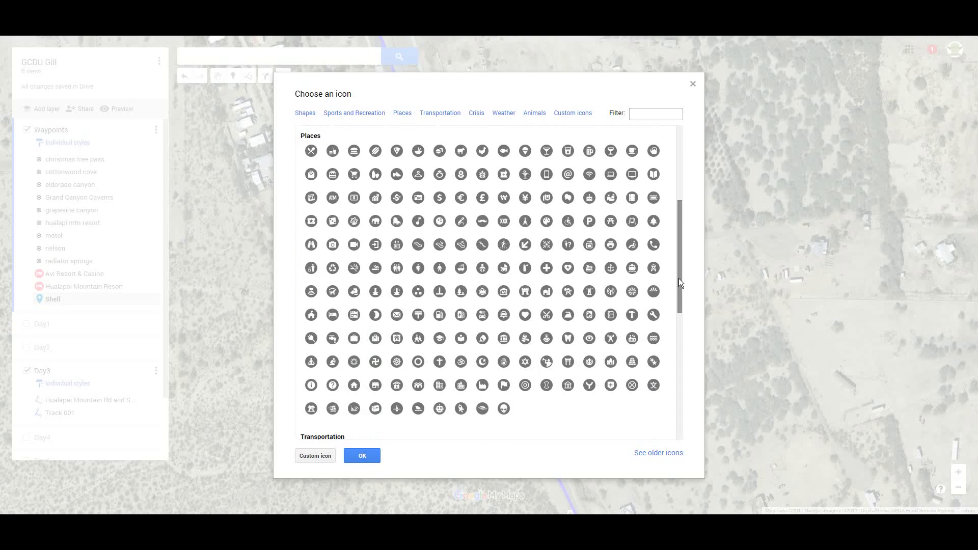
click(440, 317)
click(373, 453)
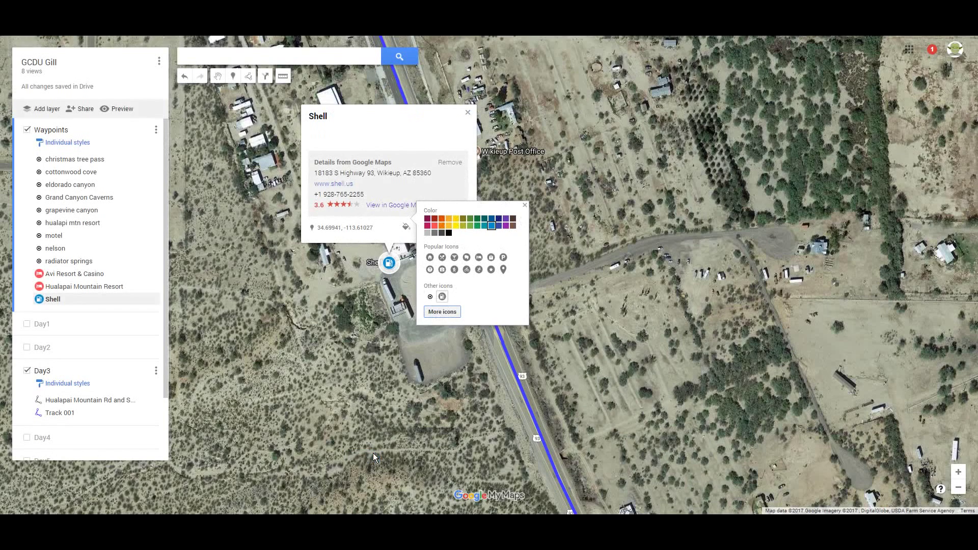
click(506, 228)
click(525, 206)
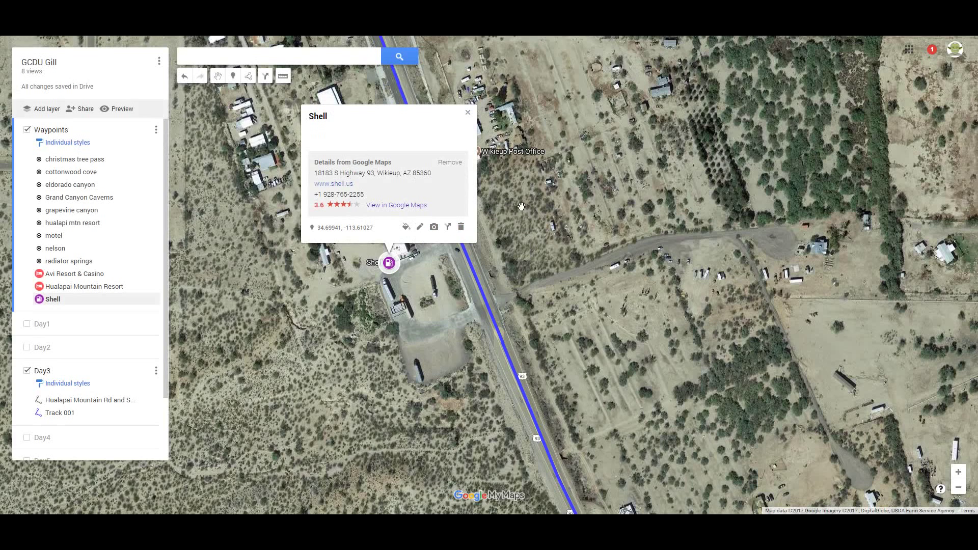
click(467, 112)
scroll(483, 268, down, 3)
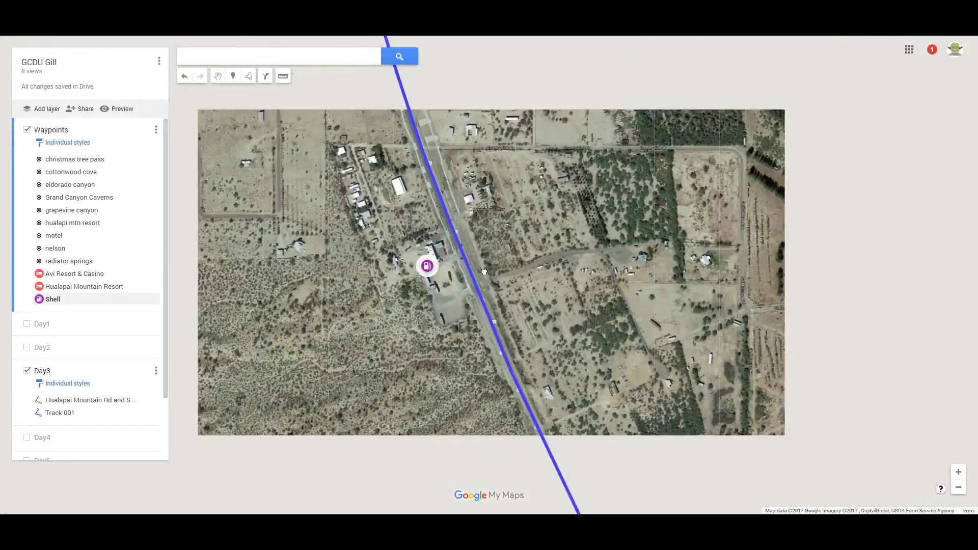
- Add the Bradshaw Mountain Guest Ranch in Crown King to the Waypoints layer and give its marker a red lodging icon
scroll(483, 266, down, 5)
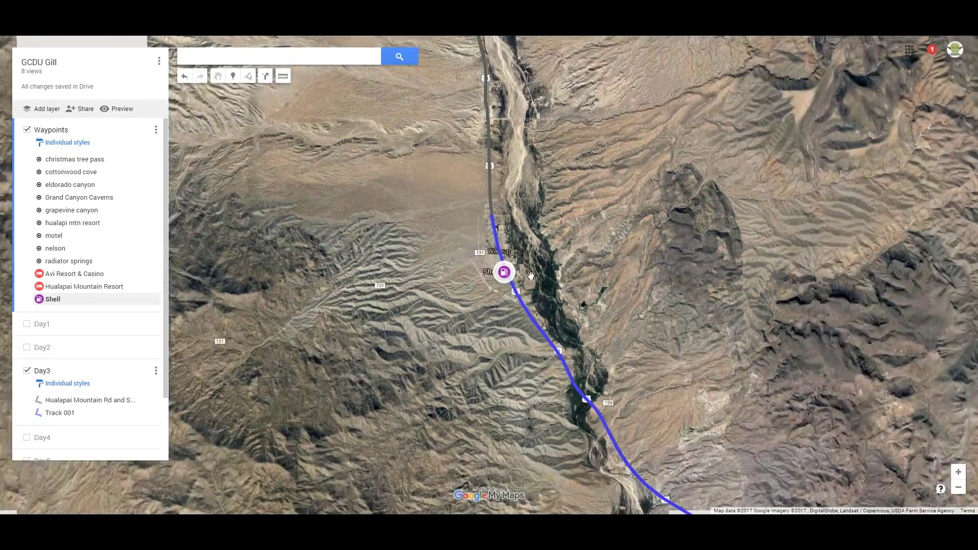
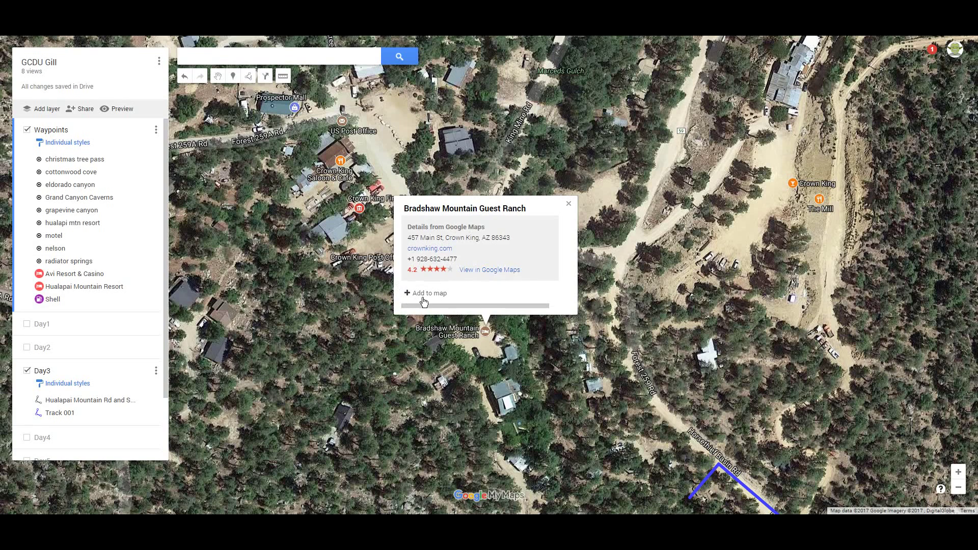
click(426, 294)
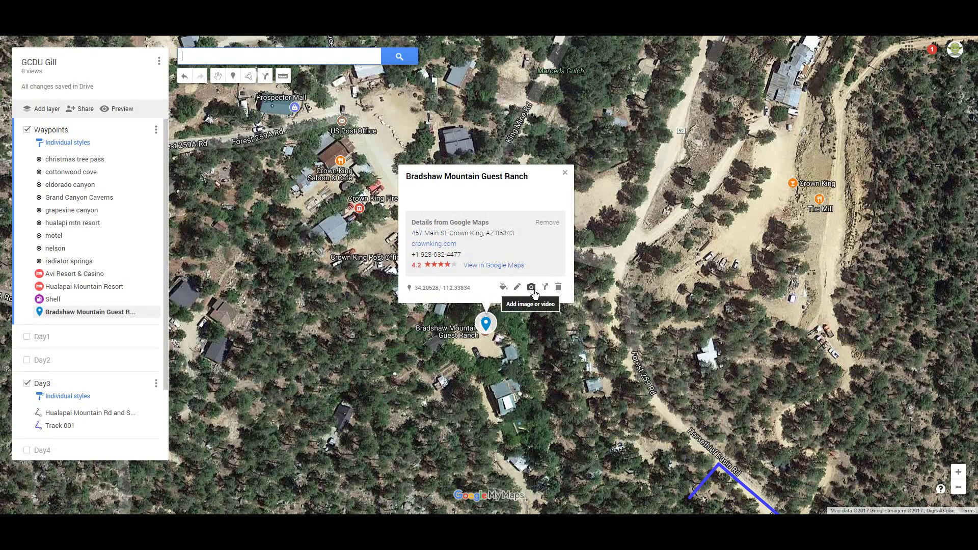
click(503, 286)
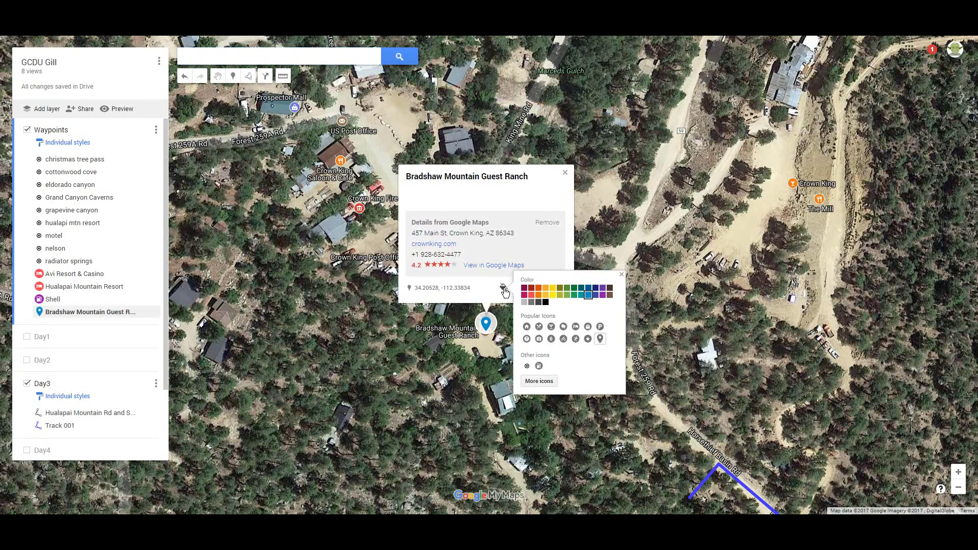
click(576, 327)
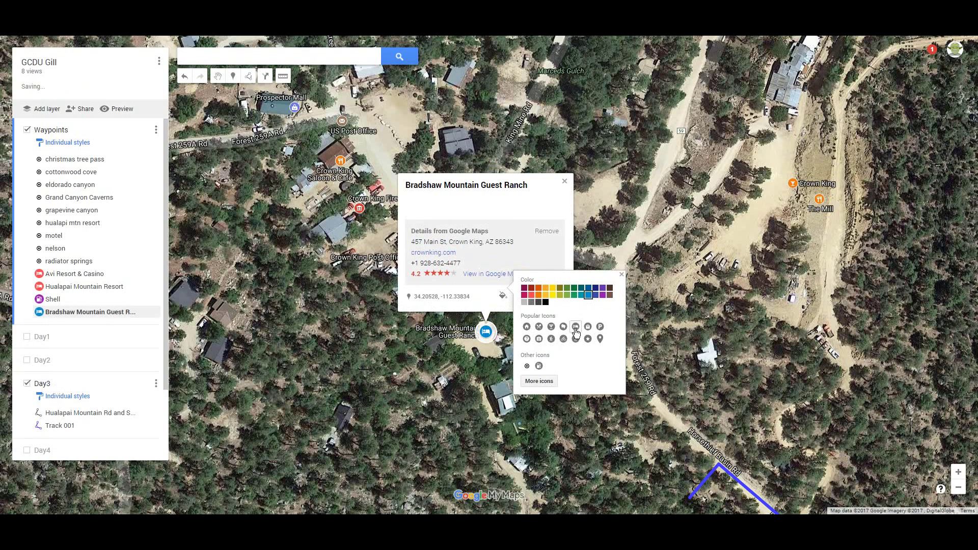
click(534, 299)
click(565, 181)
click(565, 181)
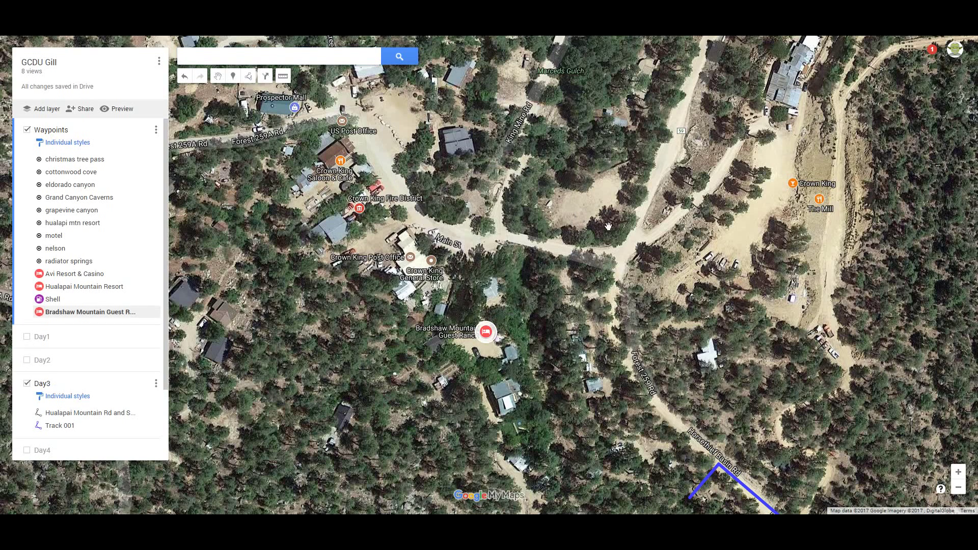
- Find The Mill restaurant east of the guest ranch in Crown King and look over its Google listing
drag(737, 300, 647, 326)
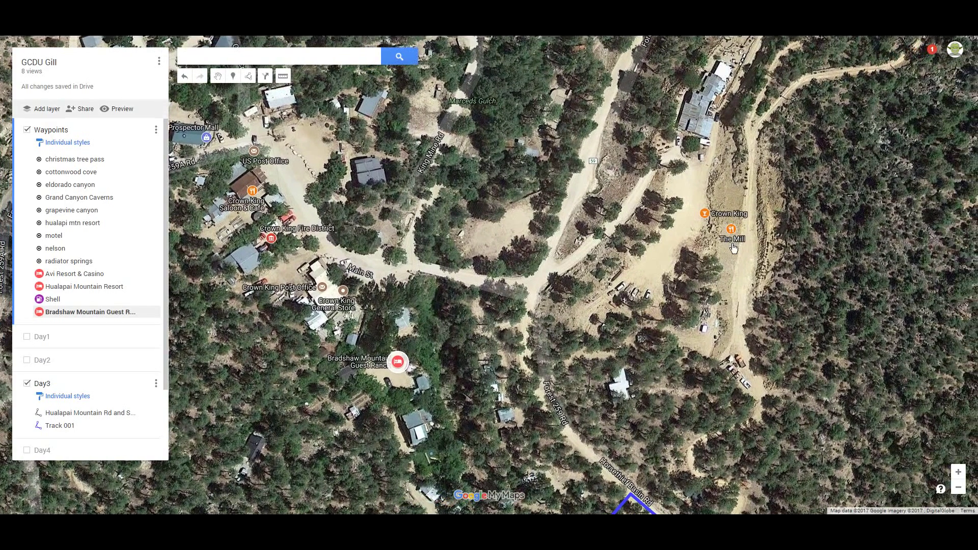
drag(733, 270, 636, 275)
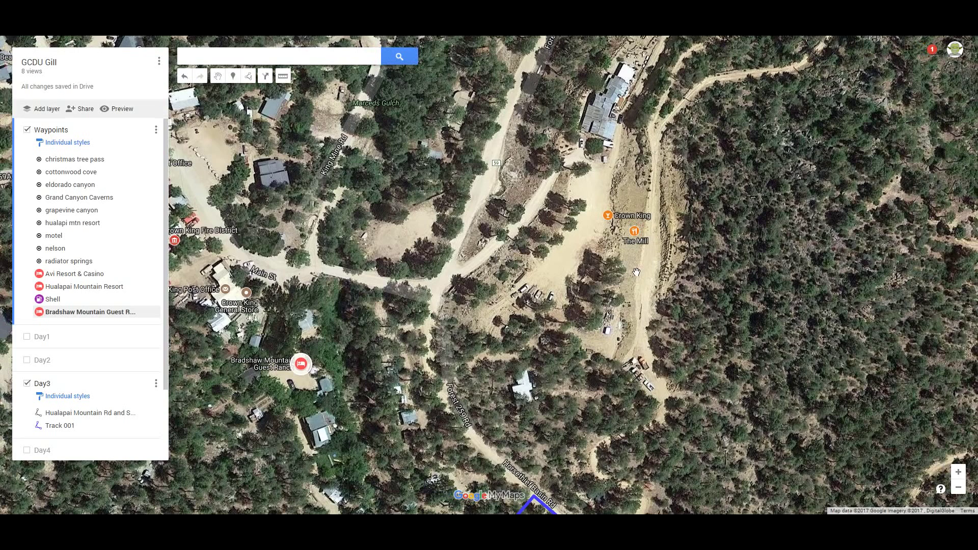
click(634, 233)
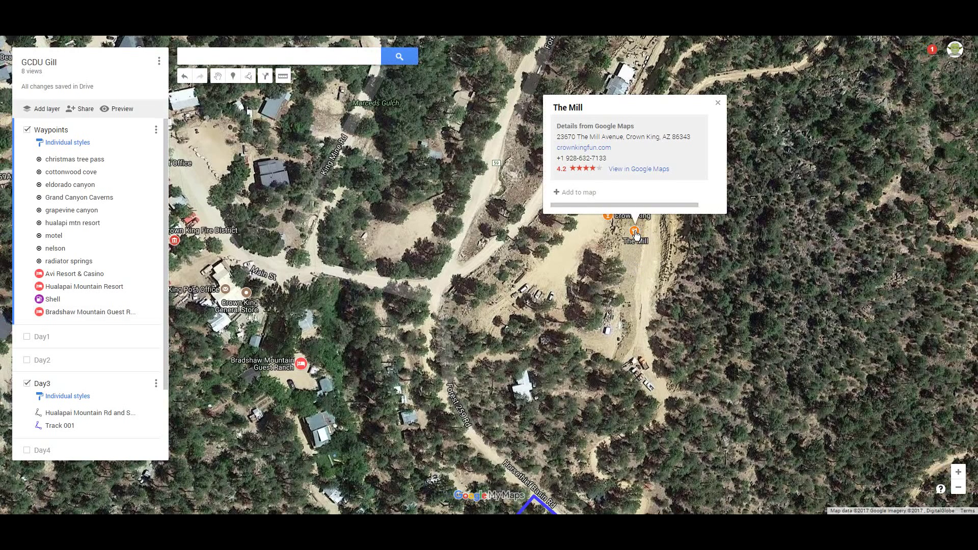
click(653, 170)
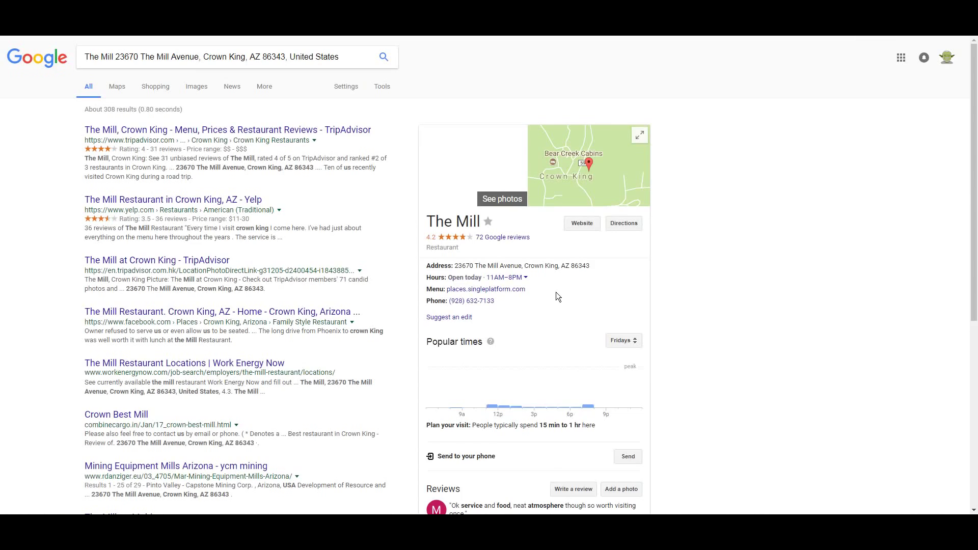
scroll(683, 237, down, 7)
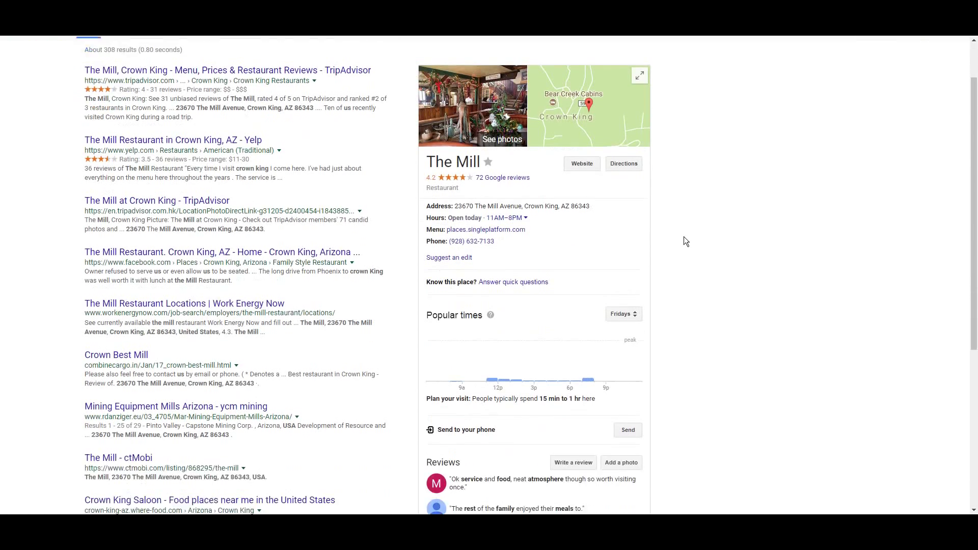
scroll(688, 245, up, 7)
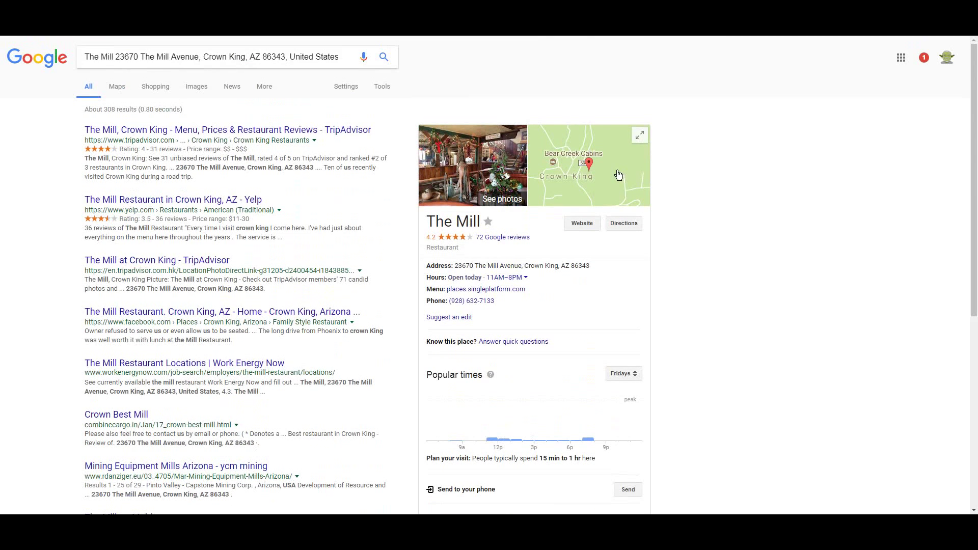
- Browse the photos of The Mill through to its lunch menu and return to the trip map
click(487, 158)
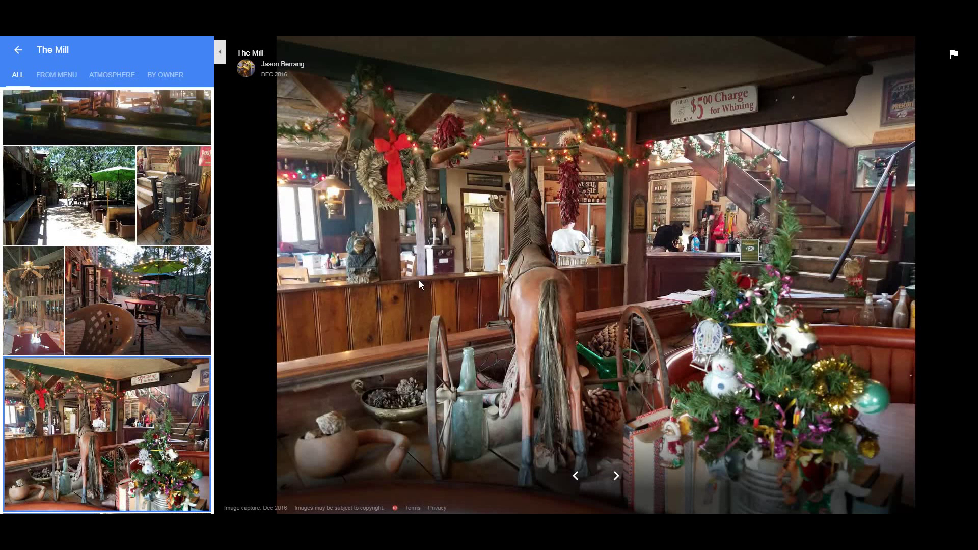
click(616, 476)
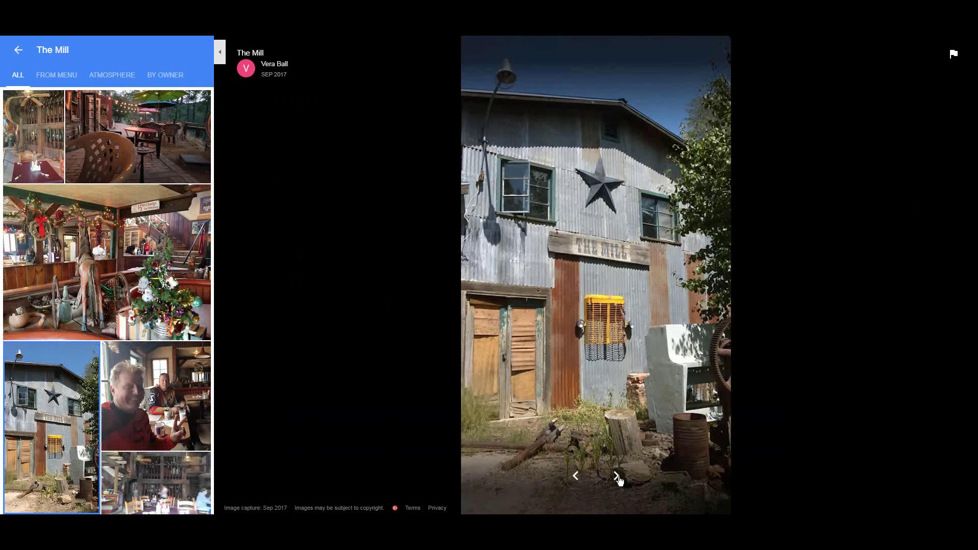
click(617, 476)
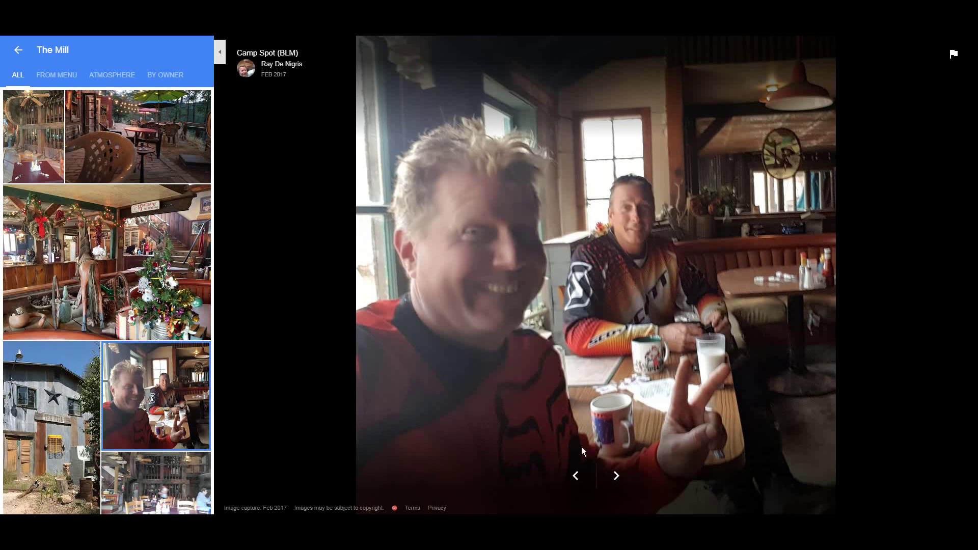
click(617, 476)
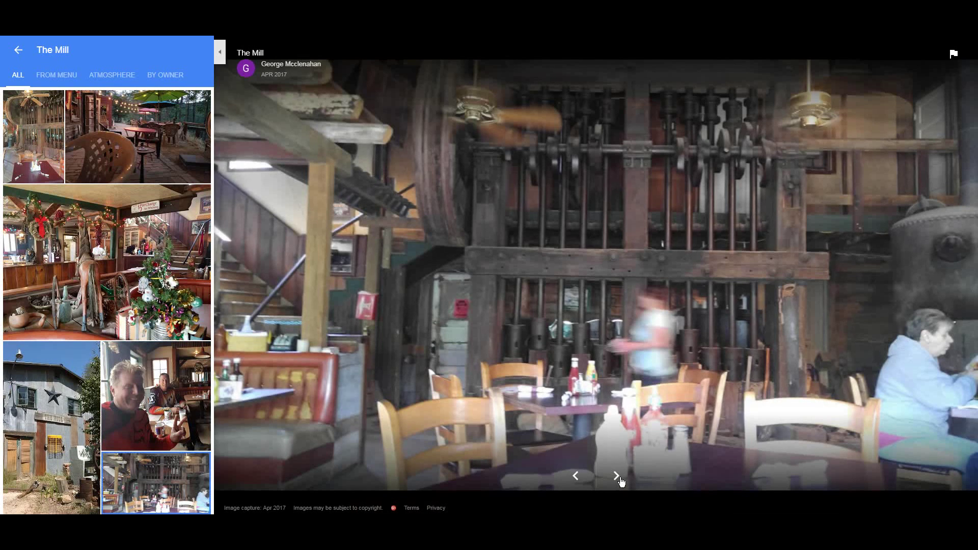
click(617, 476)
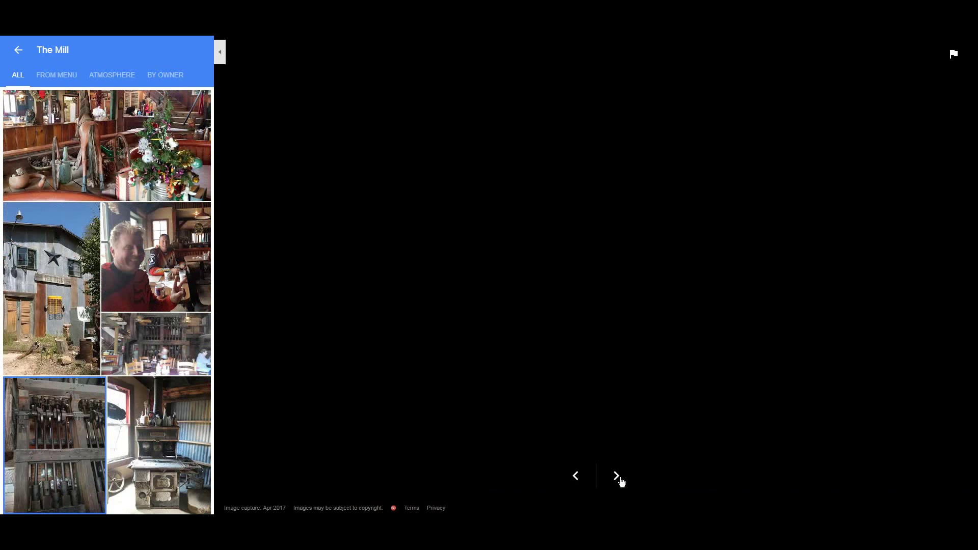
click(617, 477)
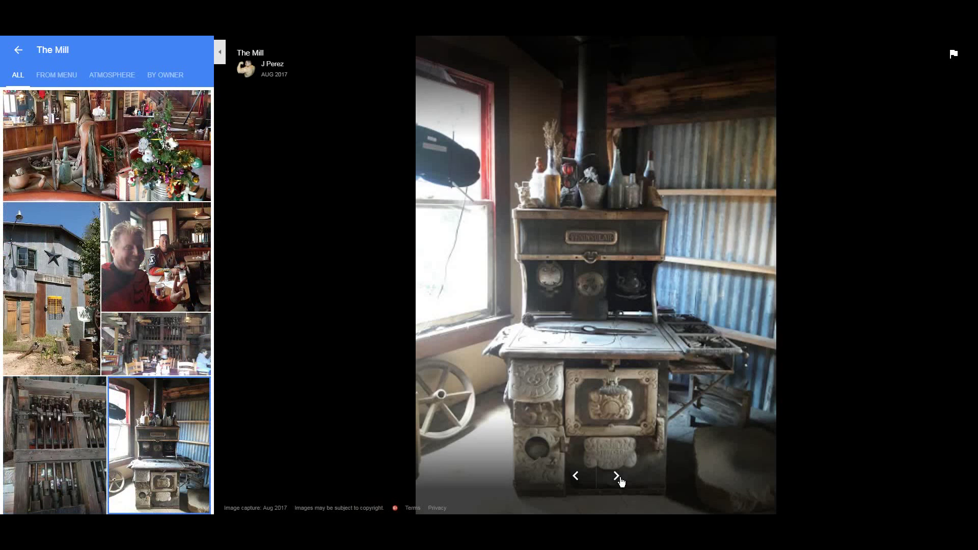
click(618, 477)
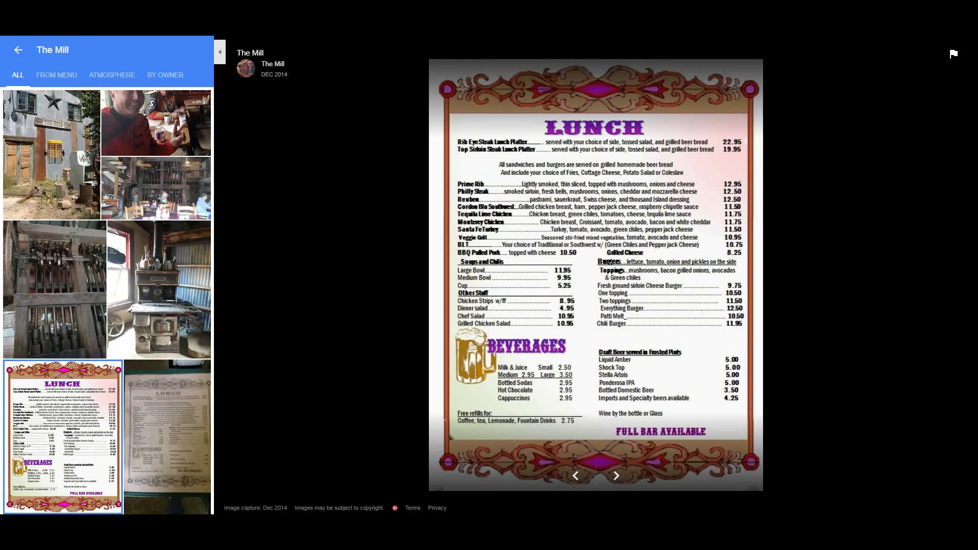
key(Escape)
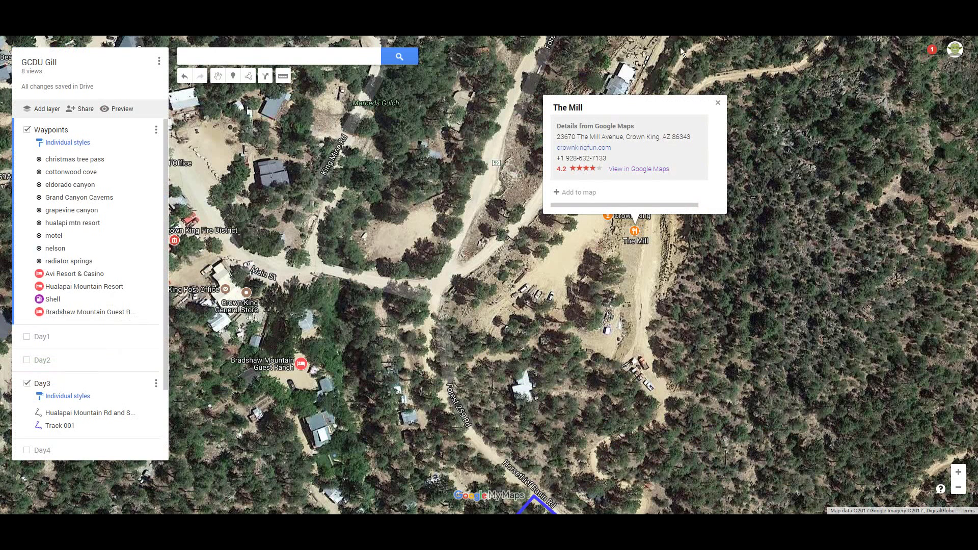
- Add The Mill to the Waypoints layer, give its marker a blue restaurant icon, and close its details
click(581, 194)
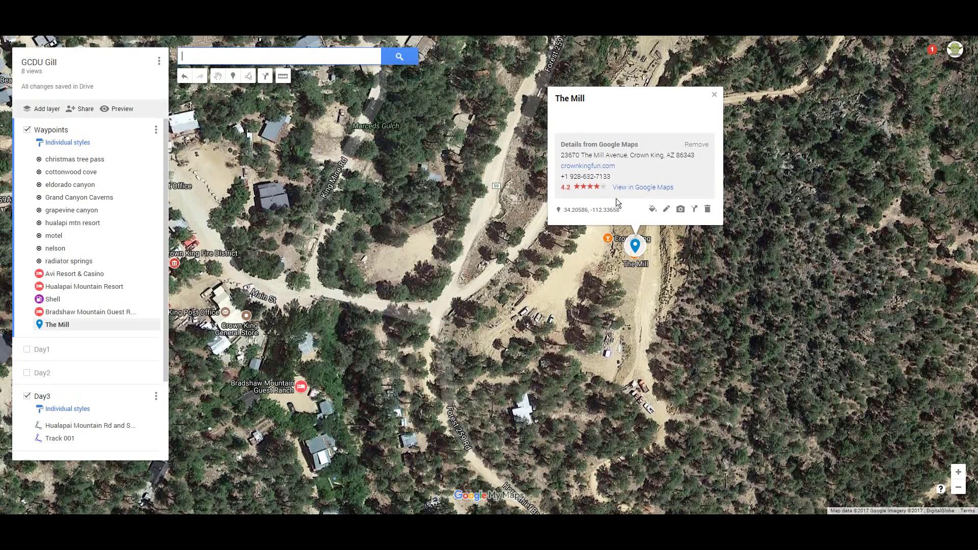
click(654, 210)
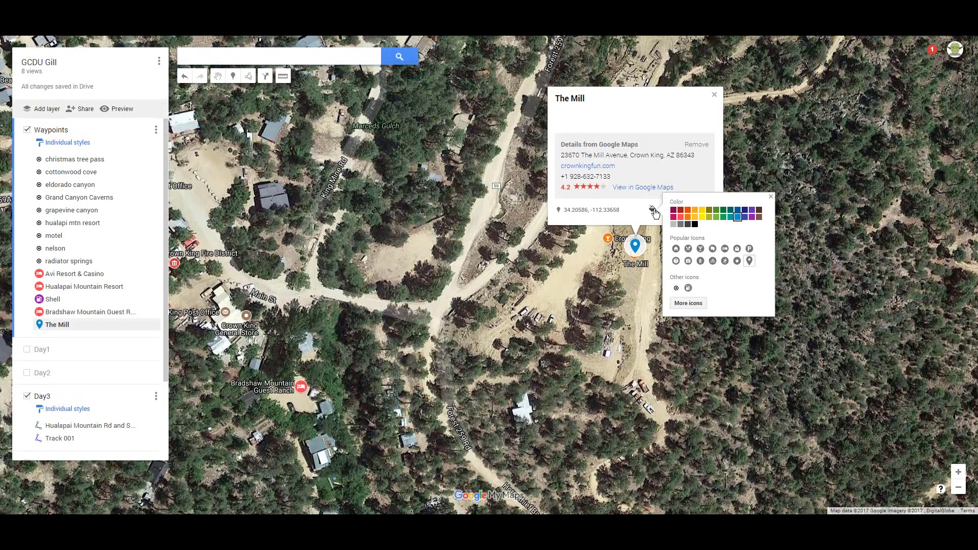
click(689, 249)
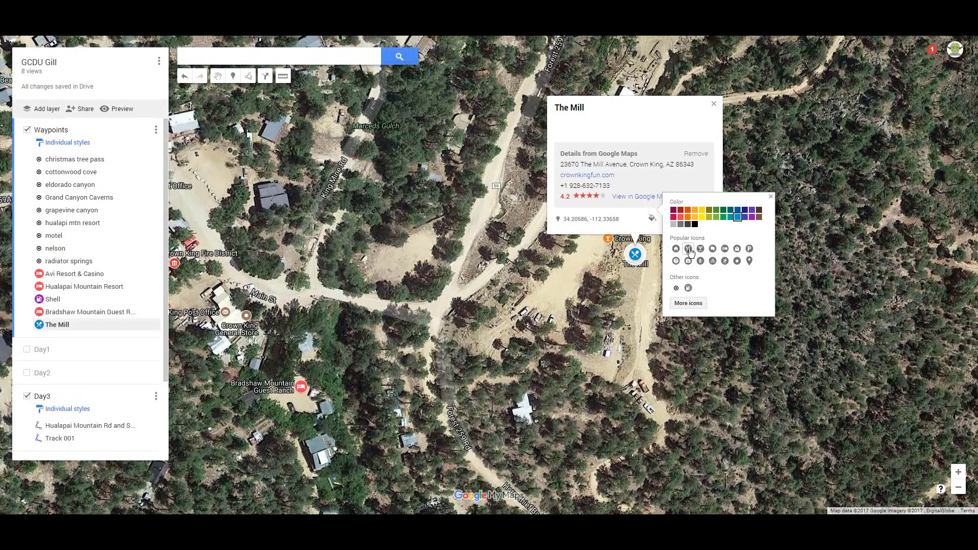
click(771, 197)
click(713, 103)
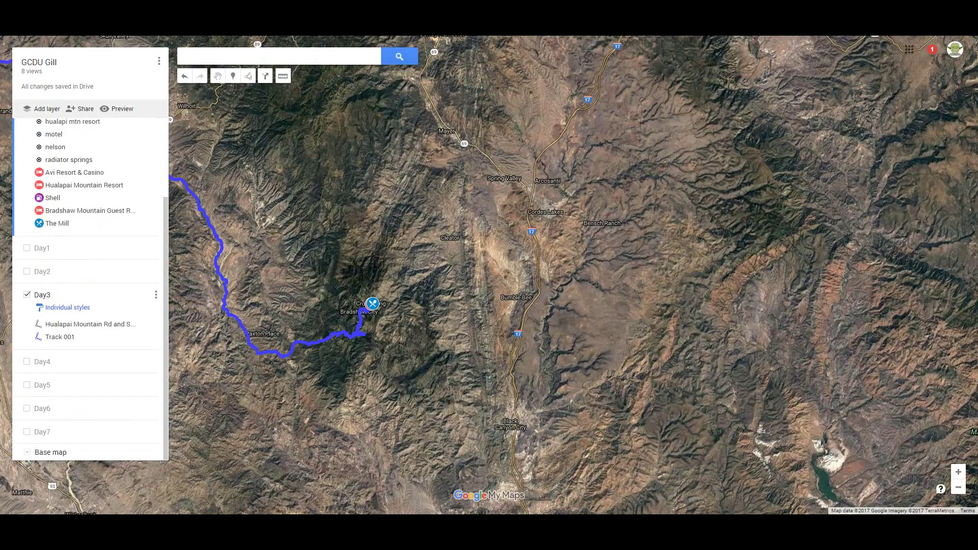
- Show the Day4 layer and follow its track from Crown King to its end in Winslow
click(27, 363)
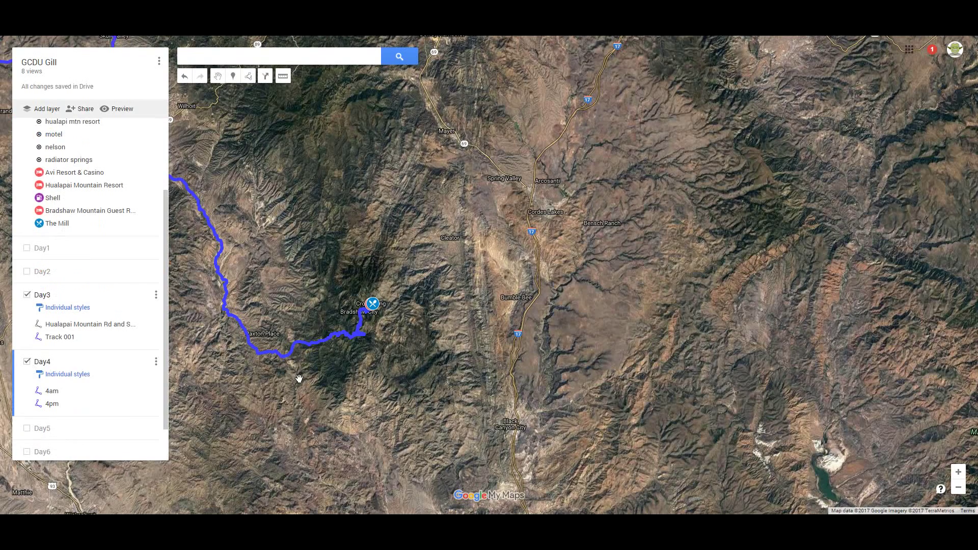
drag(298, 383, 356, 395)
scroll(356, 395, down, 2)
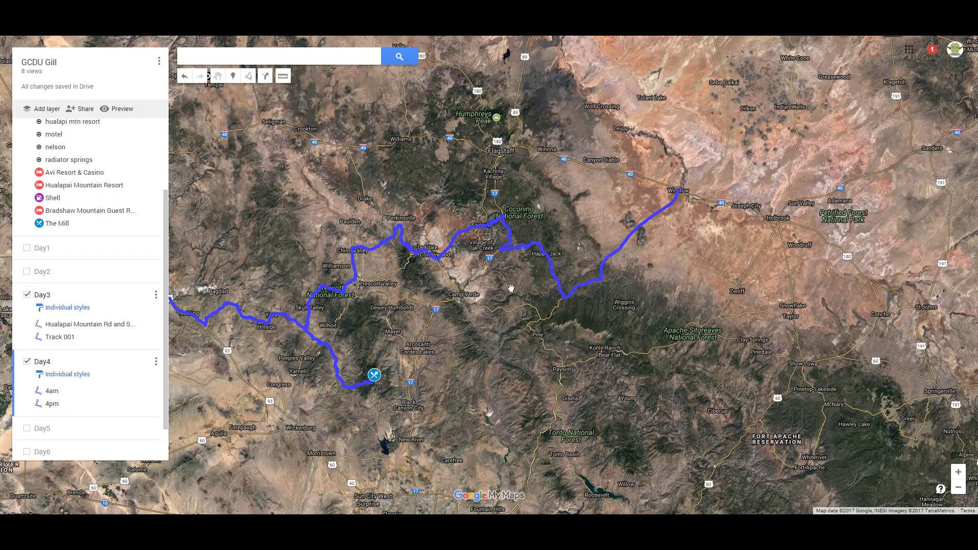
drag(643, 214, 541, 296)
scroll(541, 296, up, 5)
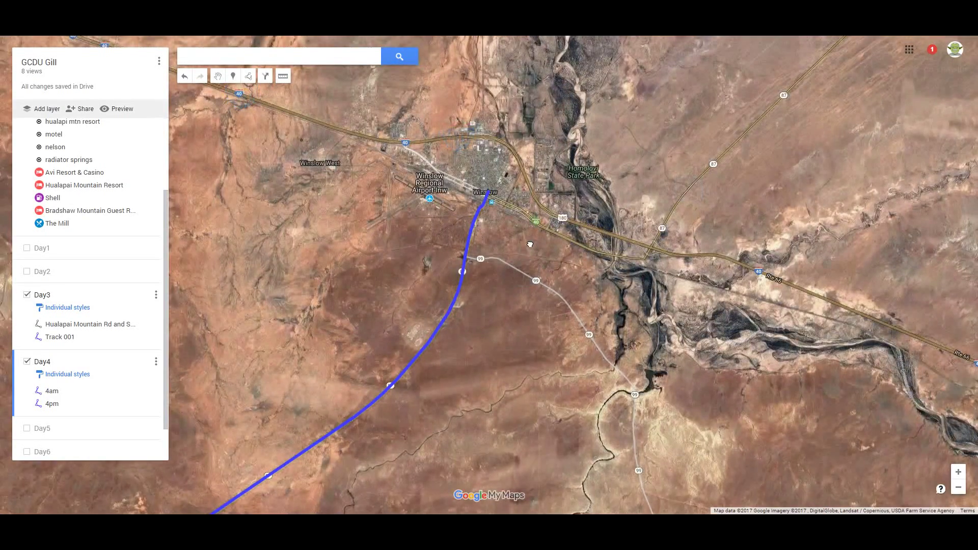
scroll(532, 241, up, 1)
scroll(483, 317, up, 1)
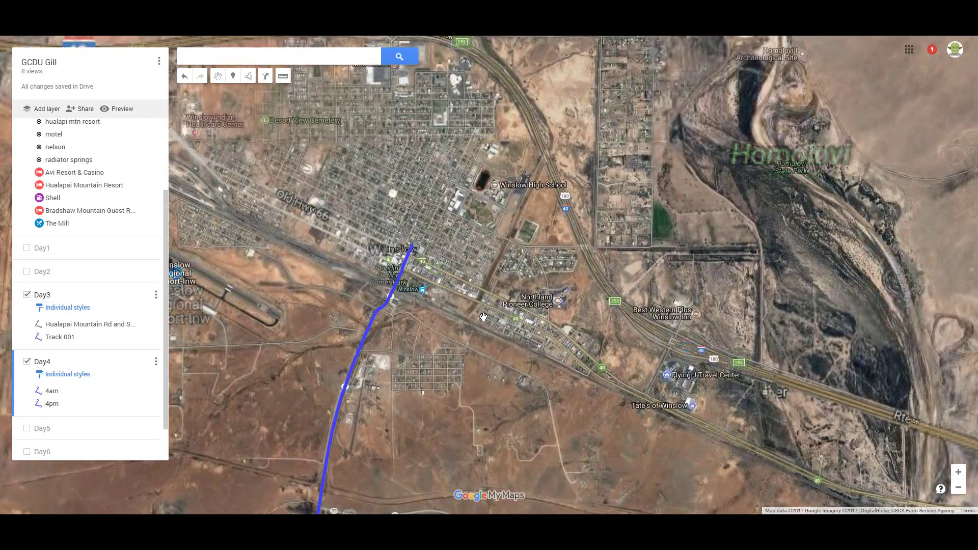
- Locate La Posada Hotel beside the railway in Winslow and add it to the Waypoints layer
drag(473, 319, 499, 365)
scroll(467, 353, up, 1)
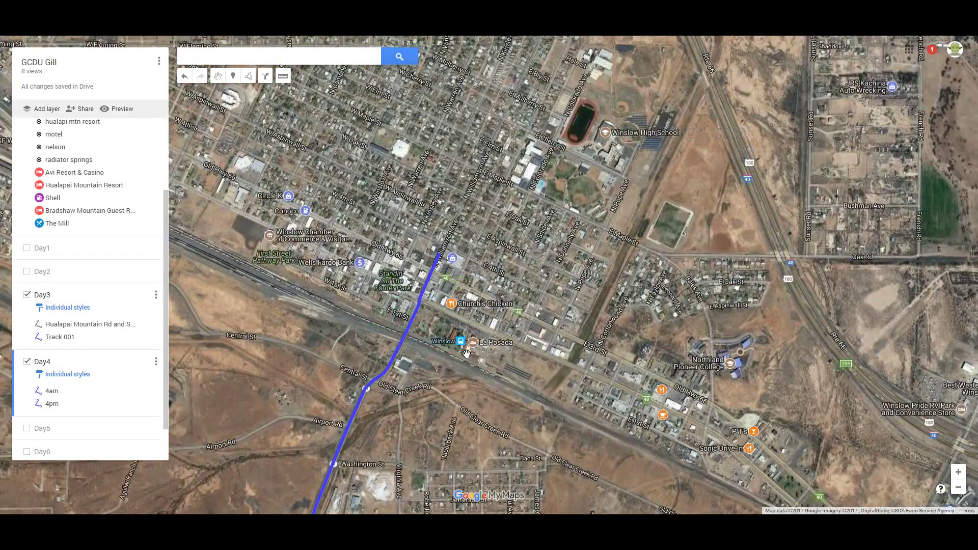
scroll(483, 363, up, 1)
scroll(482, 362, up, 1)
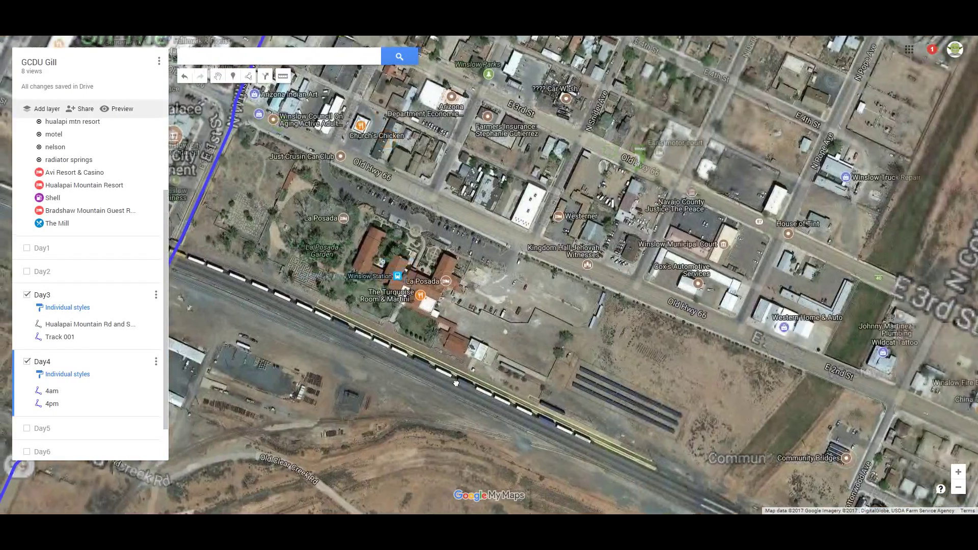
drag(423, 376, 591, 365)
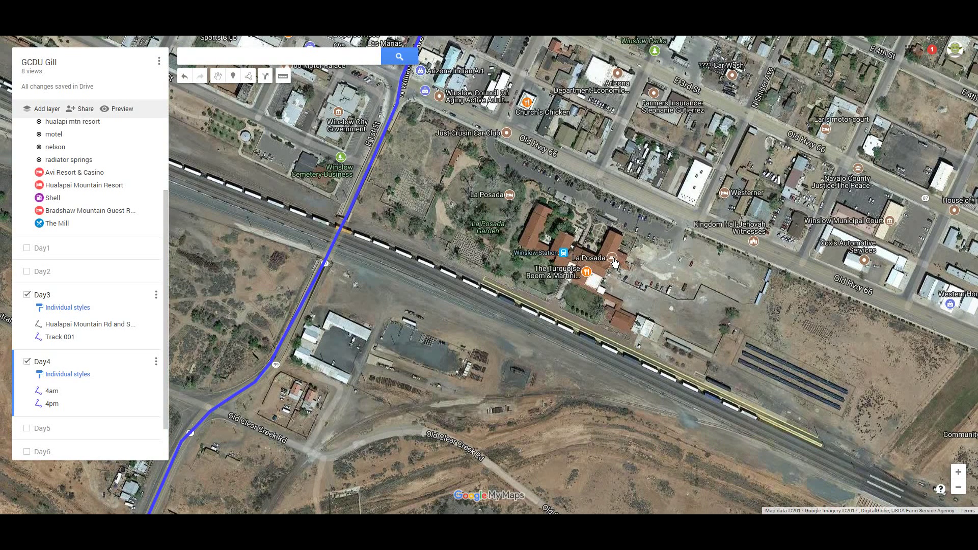
click(19, 188)
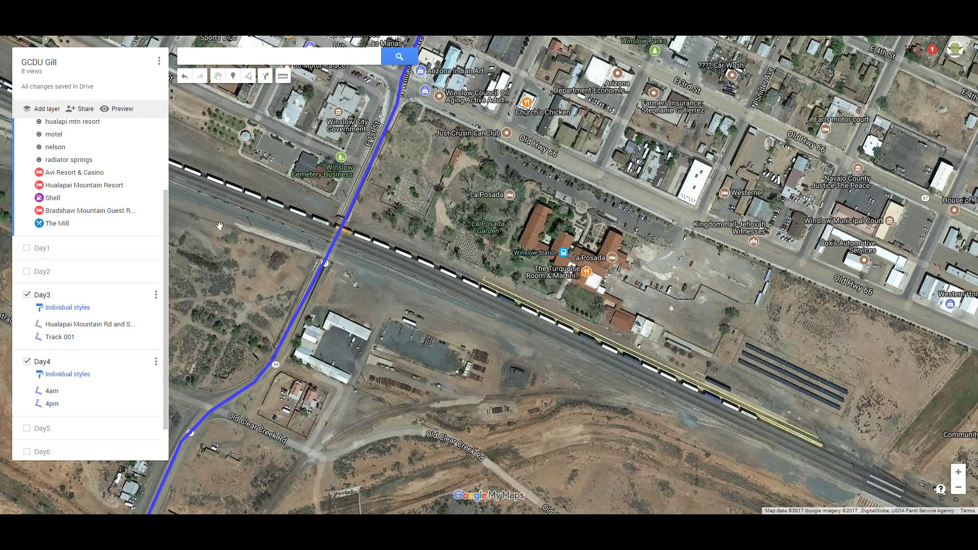
click(612, 258)
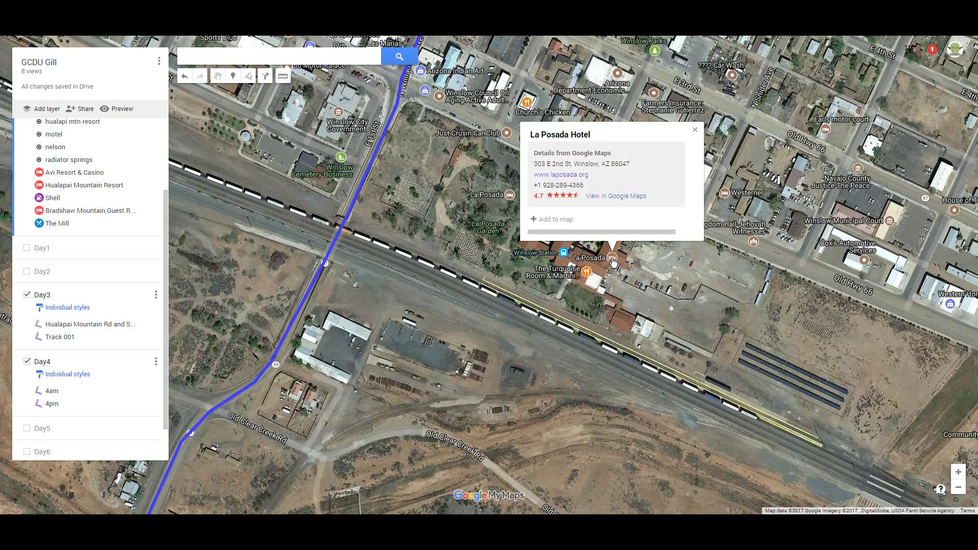
click(559, 222)
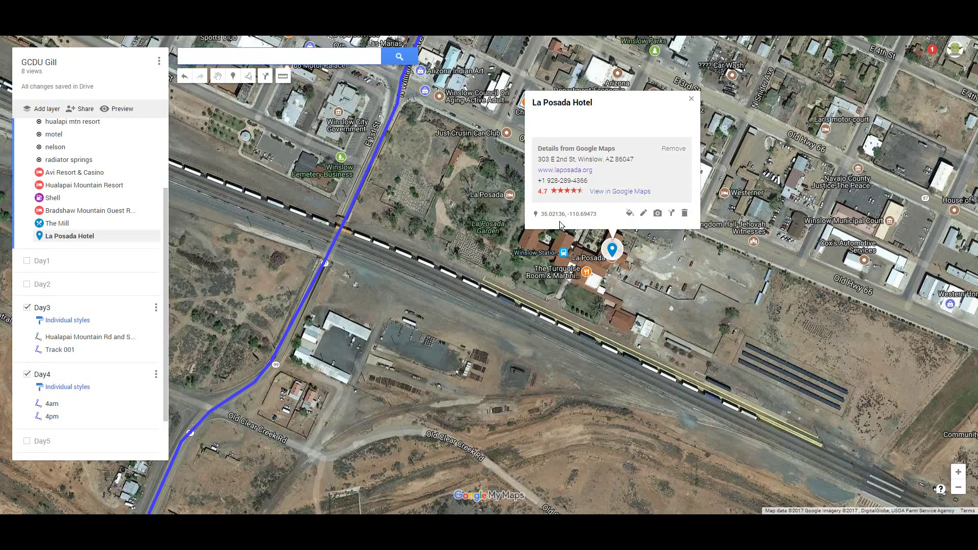
- Give the La Posada Hotel marker a red lodging icon and close its details
click(629, 214)
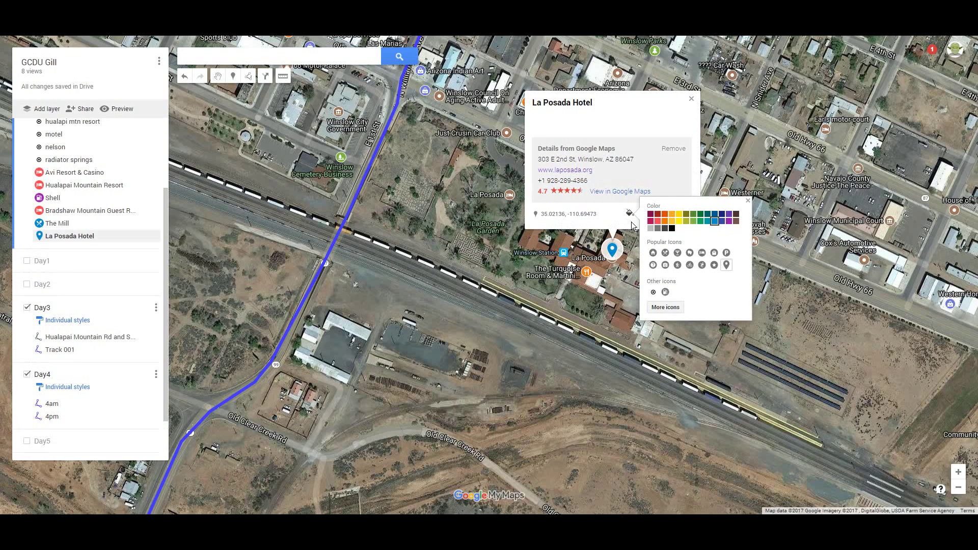
click(702, 253)
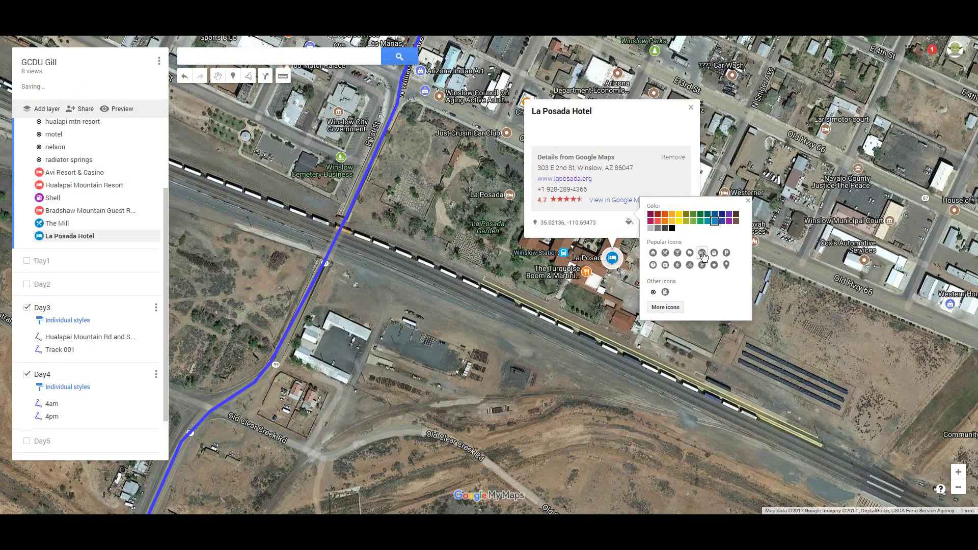
click(657, 221)
click(690, 108)
click(691, 107)
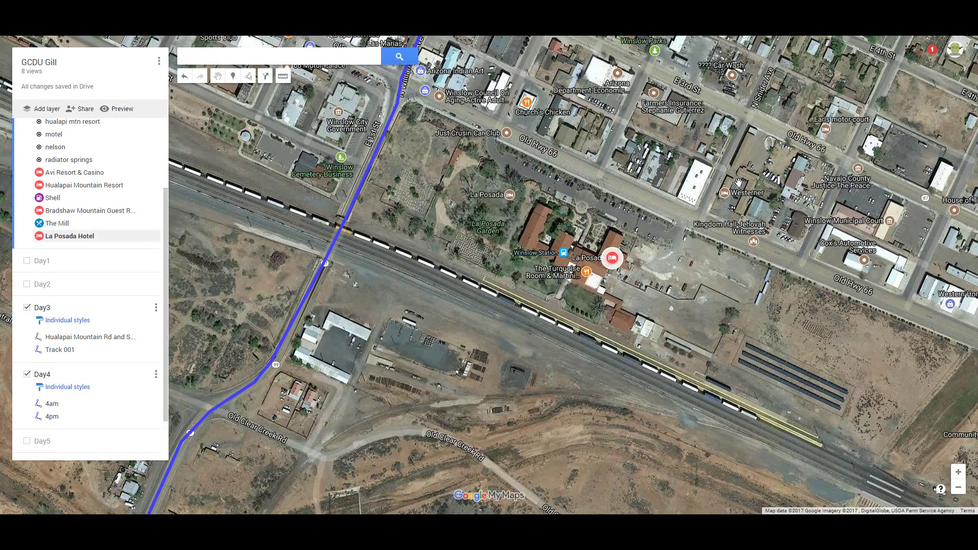
drag(437, 339, 512, 338)
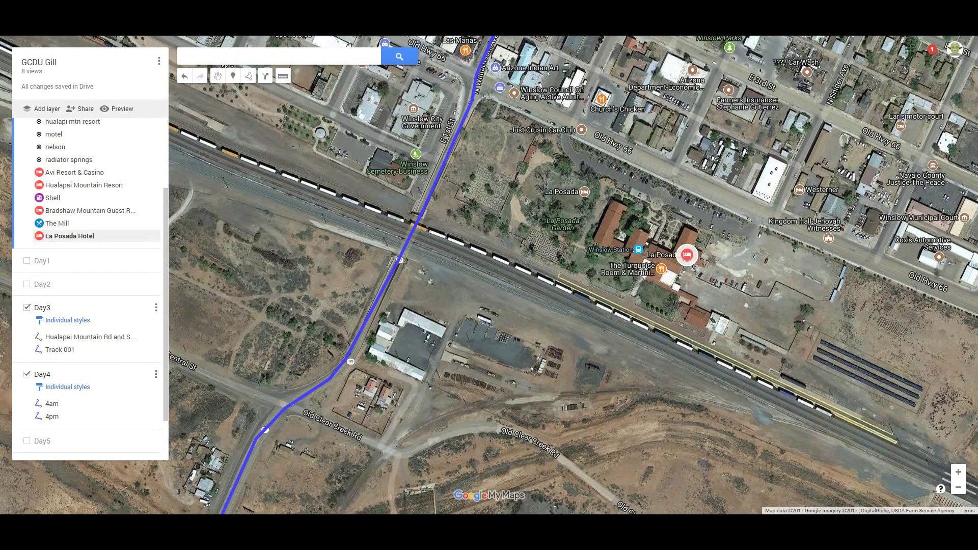